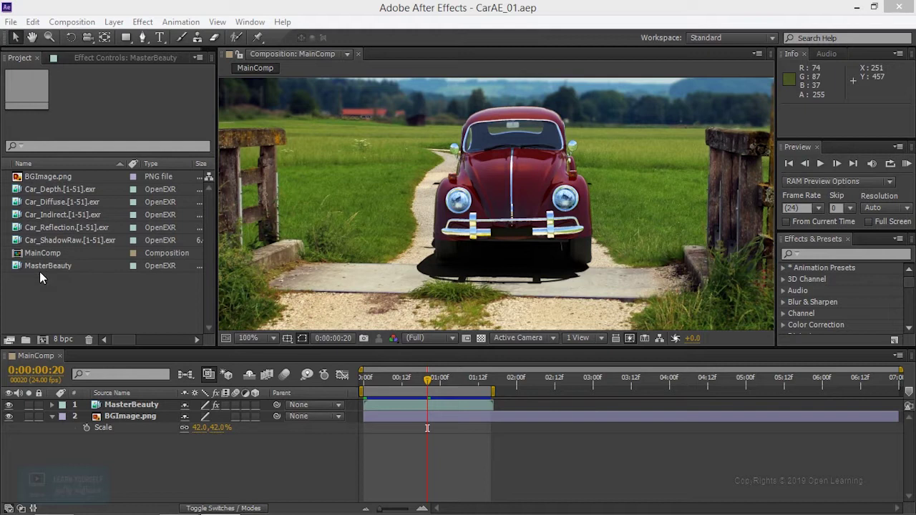
# Replace Car_Depth with the Car_Depth.1 EXR sequence from images/RenderCam1/ColorPass/Car_Depth
pyautogui.click(57, 189)
pyautogui.rightClick(56, 188)
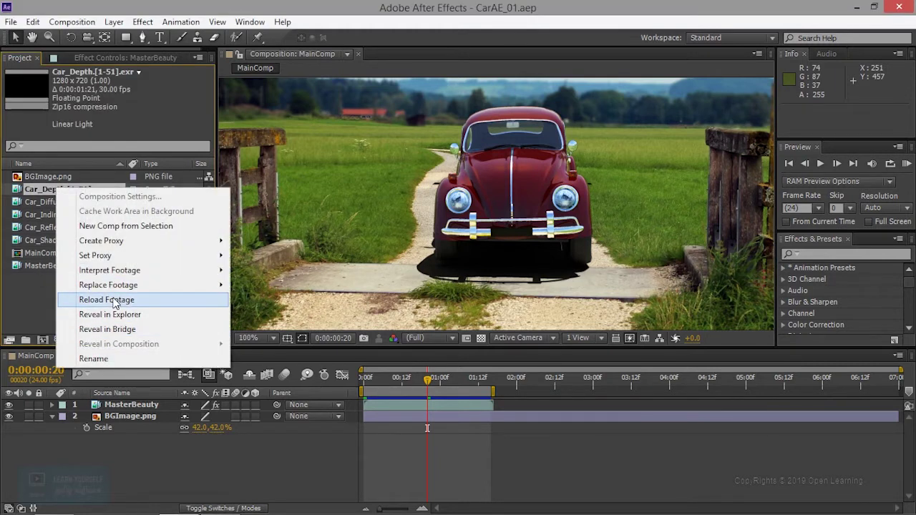
pyautogui.moveTo(119, 288)
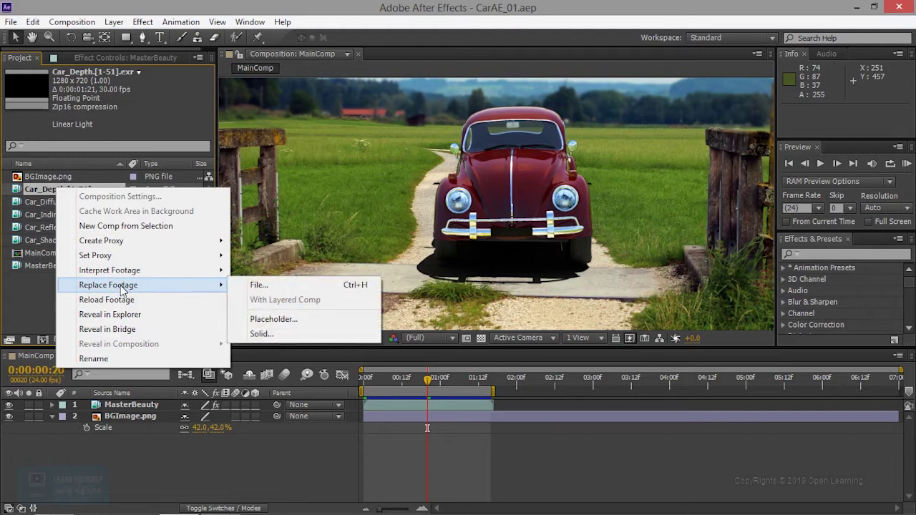
pyautogui.click(291, 284)
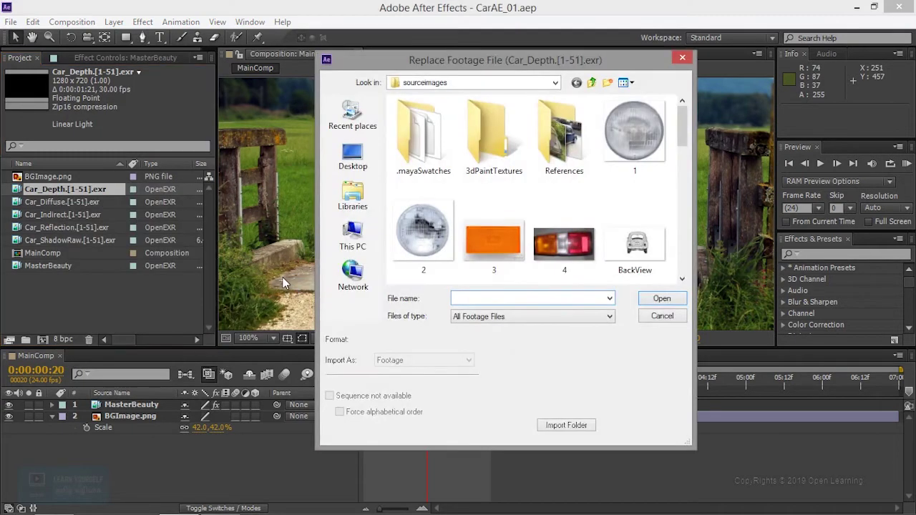
pyautogui.click(591, 82)
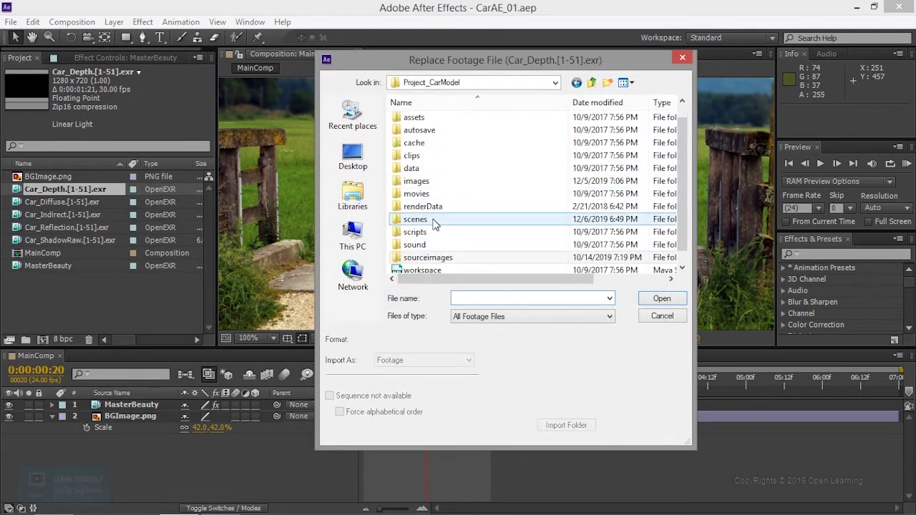
pyautogui.doubleClick(433, 183)
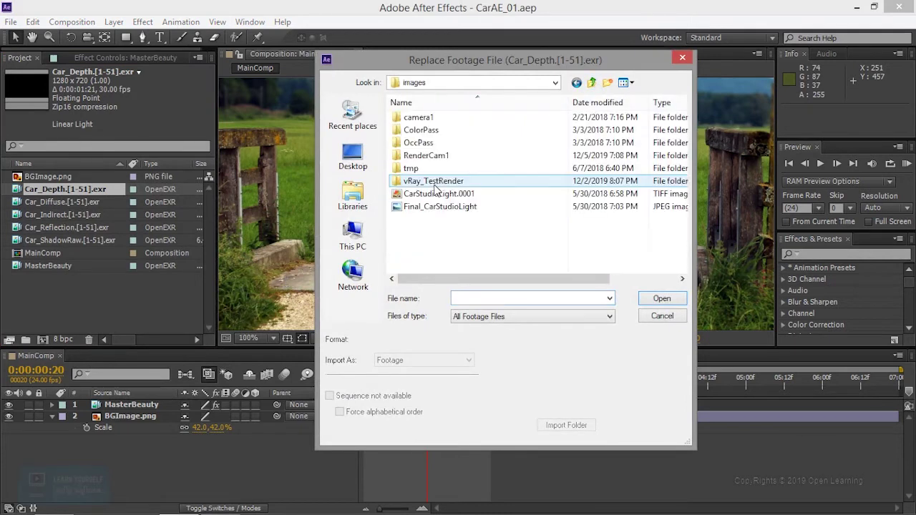
pyautogui.doubleClick(436, 130)
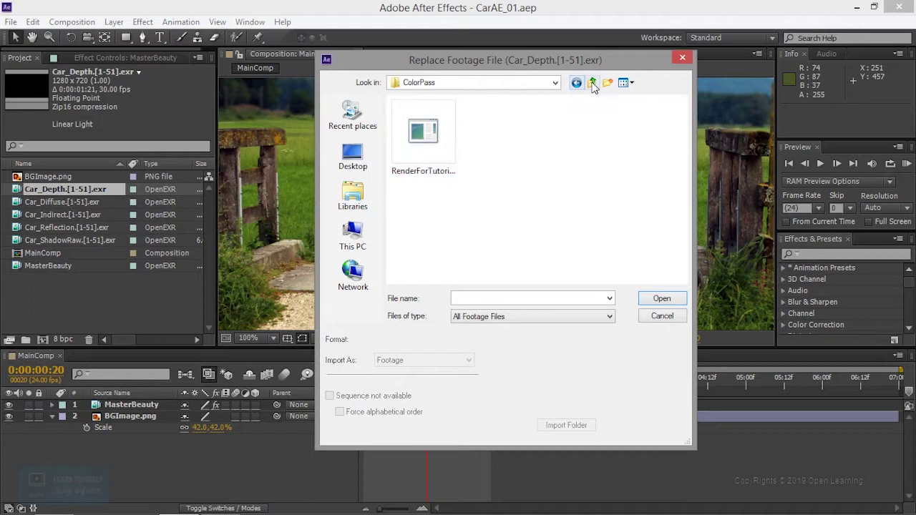
pyautogui.click(592, 82)
pyautogui.doubleClick(445, 157)
pyautogui.doubleClick(447, 121)
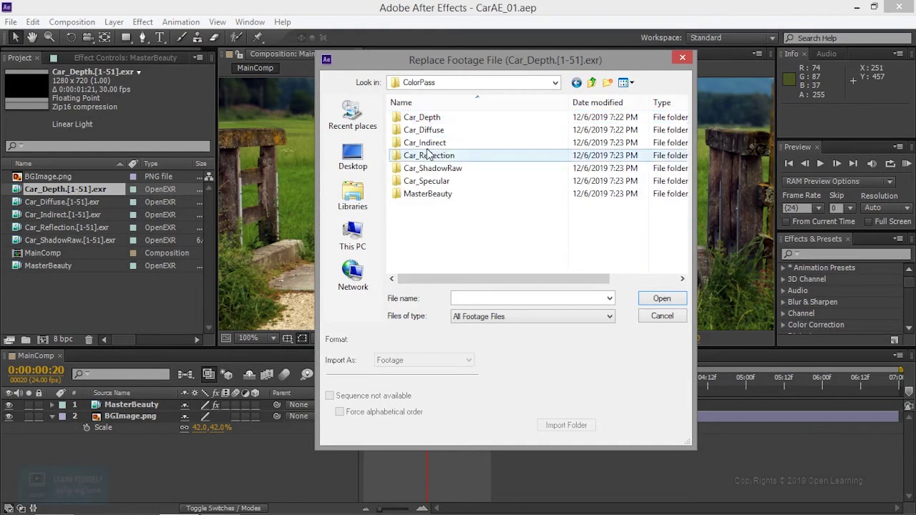
pyautogui.doubleClick(429, 118)
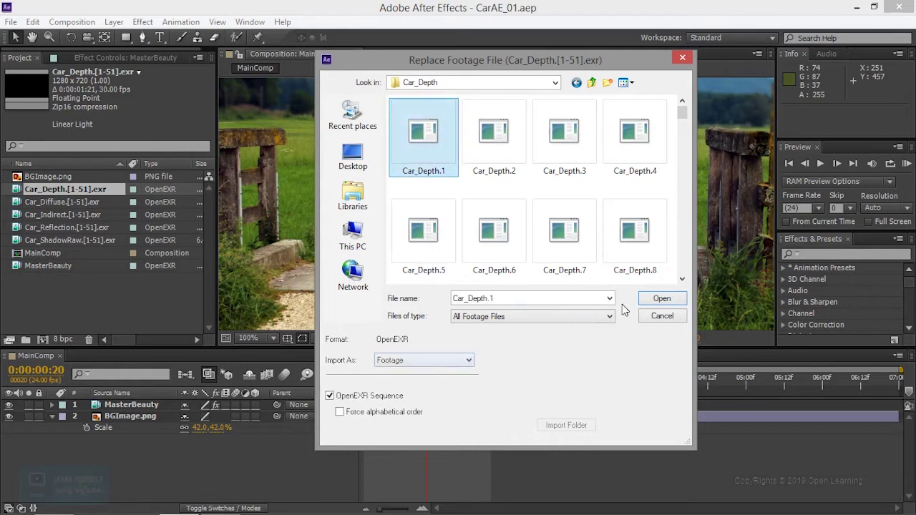
pyautogui.click(646, 300)
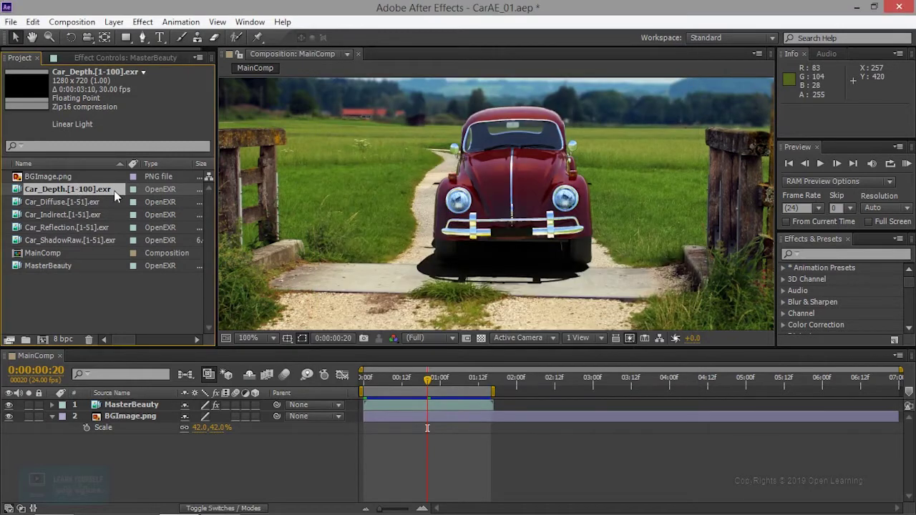
# Reload the Car_Diffuse and Car_Indirect footage to pick up all 100 frames
pyautogui.rightClick(78, 204)
pyautogui.click(127, 315)
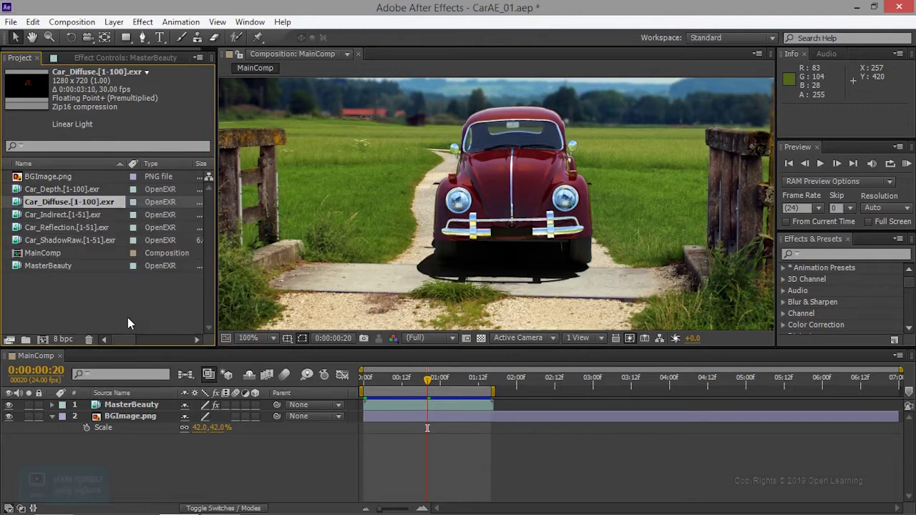
pyautogui.rightClick(73, 205)
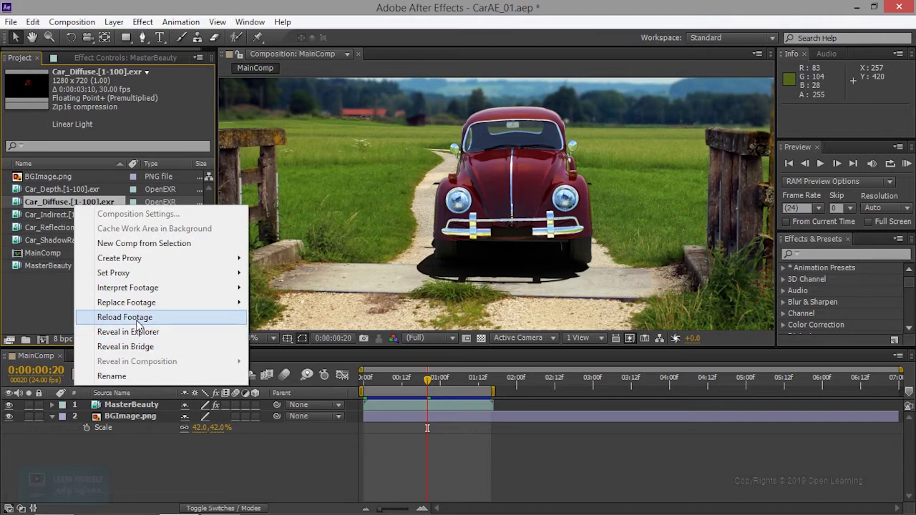
pyautogui.click(138, 321)
pyautogui.click(78, 216)
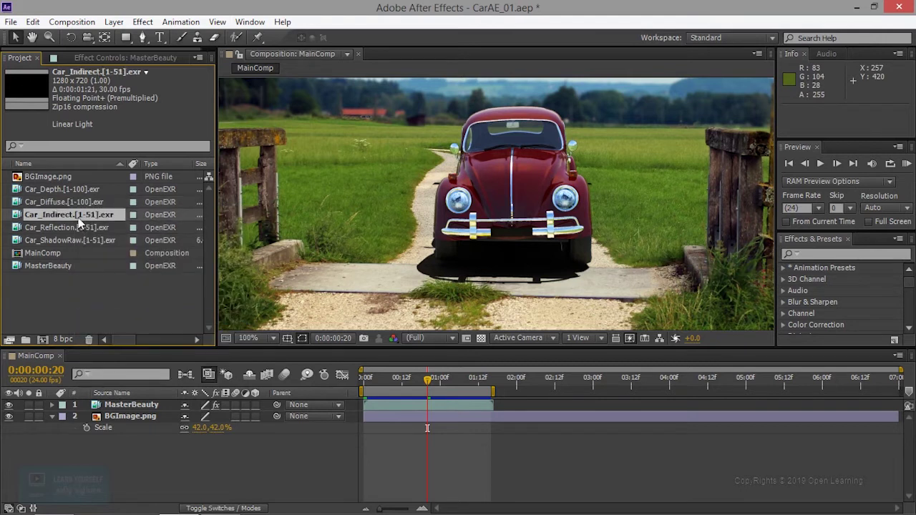
pyautogui.rightClick(84, 219)
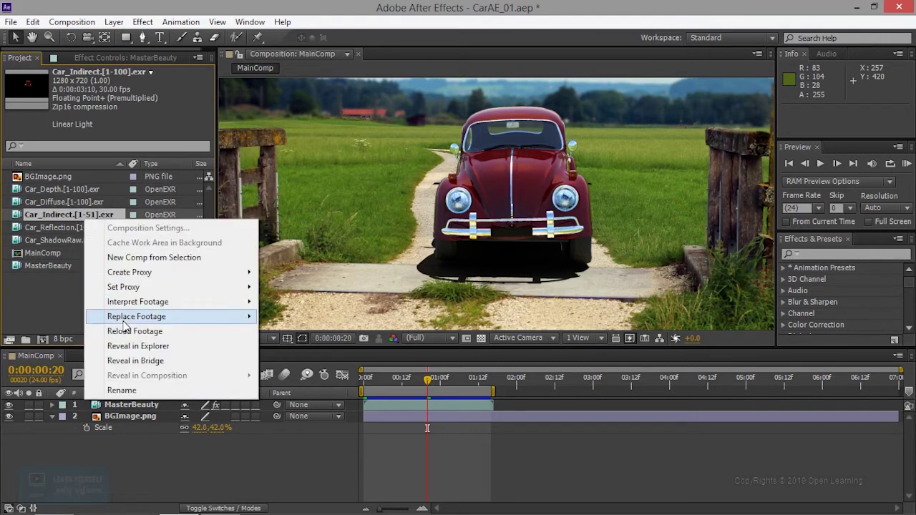
pyautogui.click(148, 332)
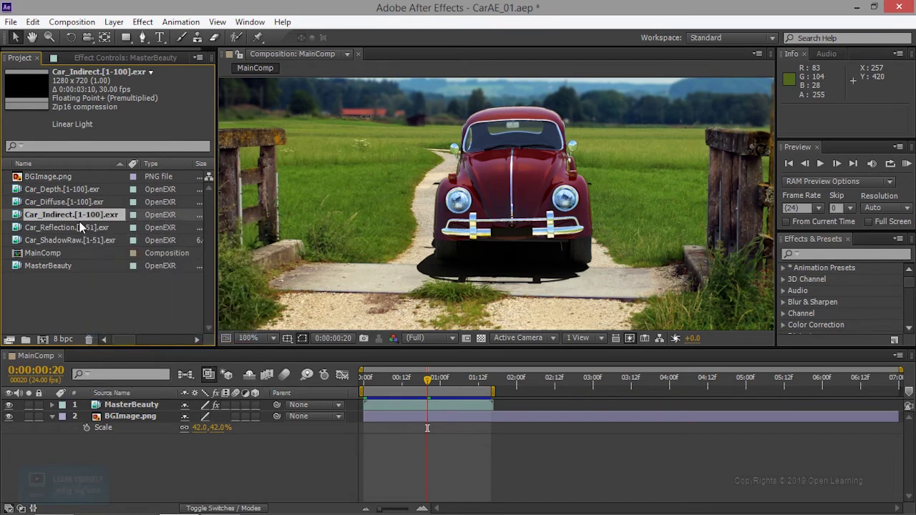
# Reload the Car_Reflection, Car_ShadowRaw and MasterBeauty footage
pyautogui.click(80, 227)
pyautogui.rightClick(80, 227)
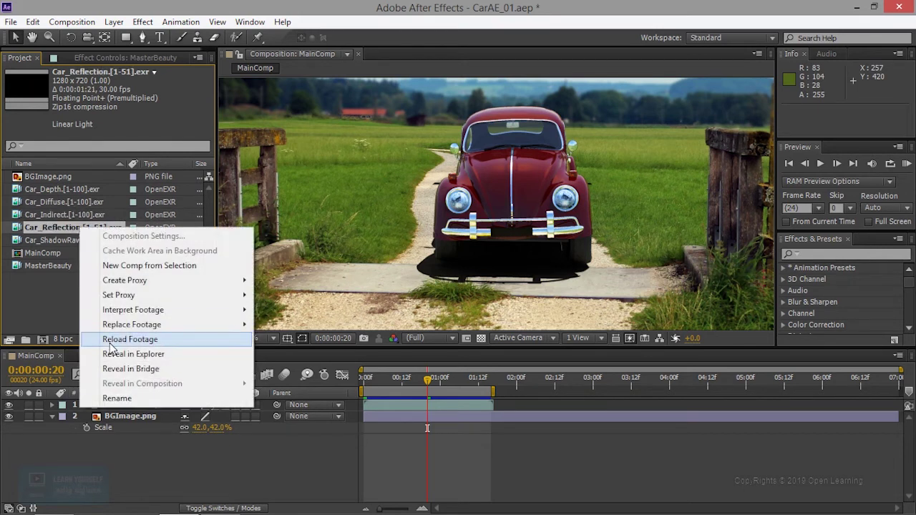
pyautogui.click(111, 347)
pyautogui.click(50, 240)
pyautogui.rightClick(81, 240)
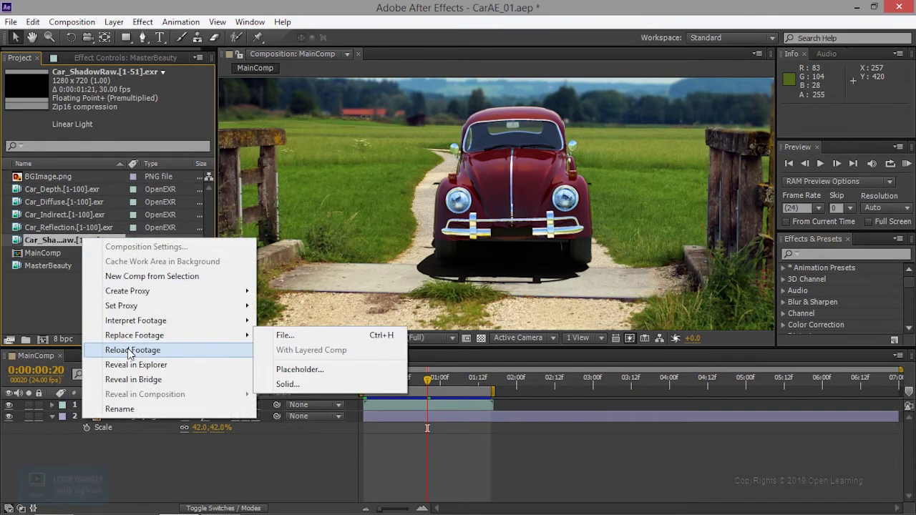
pyautogui.click(130, 350)
pyautogui.click(45, 266)
pyautogui.rightClick(46, 266)
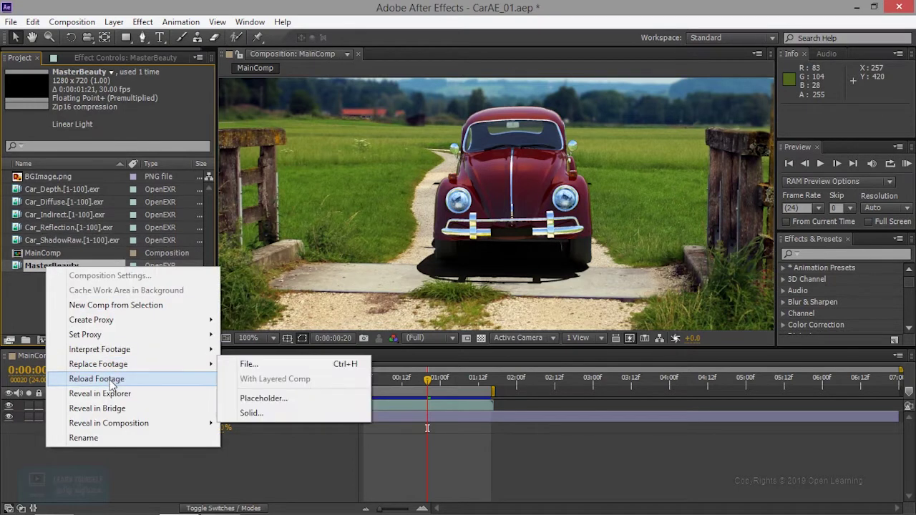
pyautogui.click(98, 378)
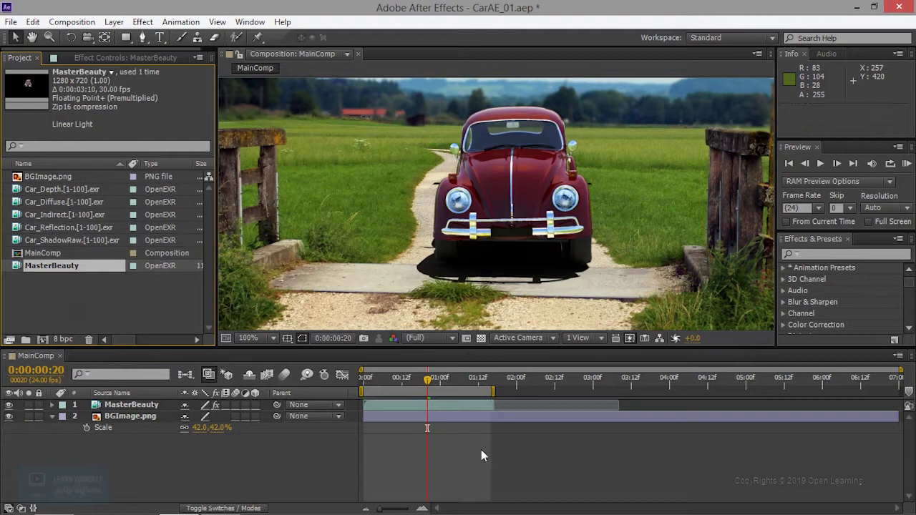
# Extend MainComp's work area to about 3 seconds, jump to 0:00:01:15 and preview
pyautogui.moveTo(493, 398); pyautogui.dragTo(591, 392)
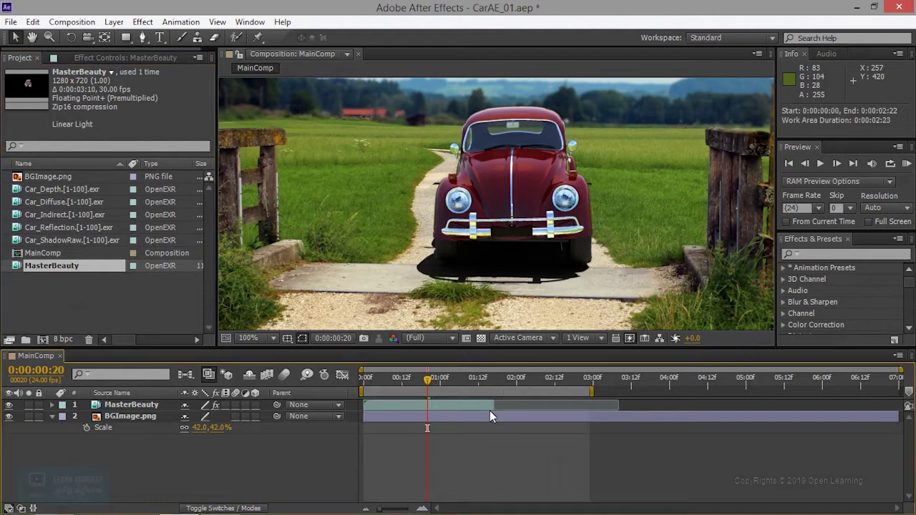
pyautogui.moveTo(428, 382); pyautogui.dragTo(432, 380)
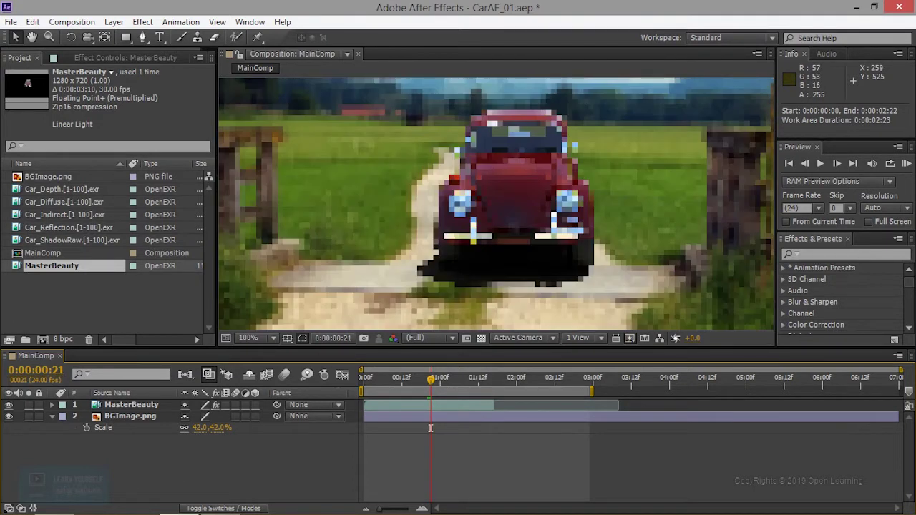
pyautogui.click(487, 381)
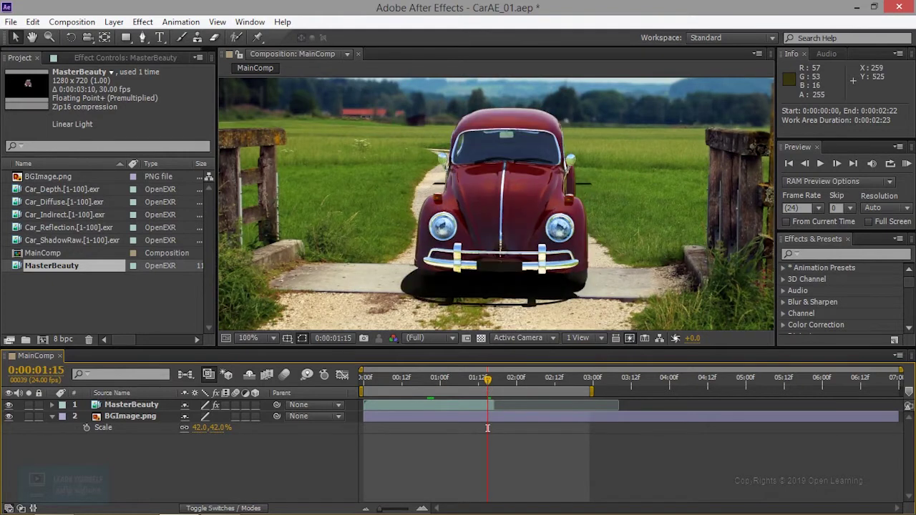
pyautogui.press('space')
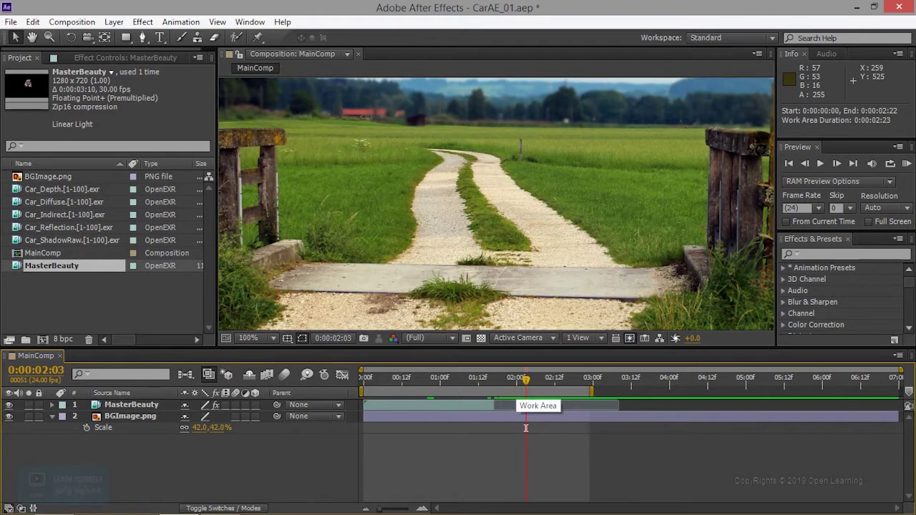
pyautogui.rightClick(64, 268)
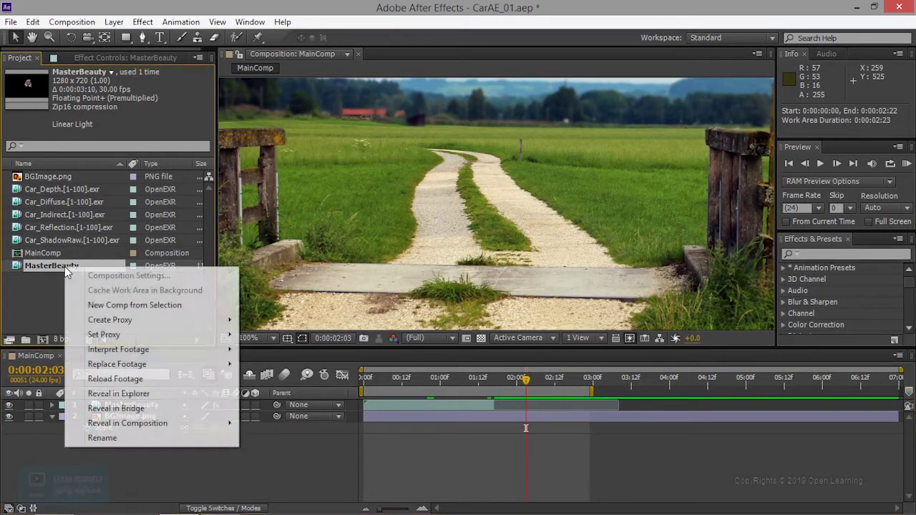
# Relink MasterBeauty to the ColorPass MasterBeauty.1 sequence and scrub back to view the car
pyautogui.moveTo(128, 367)
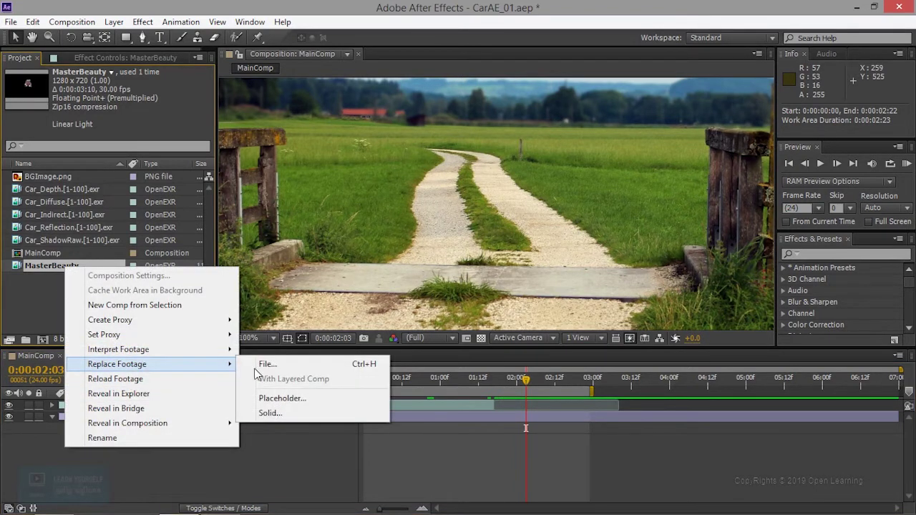
pyautogui.click(290, 362)
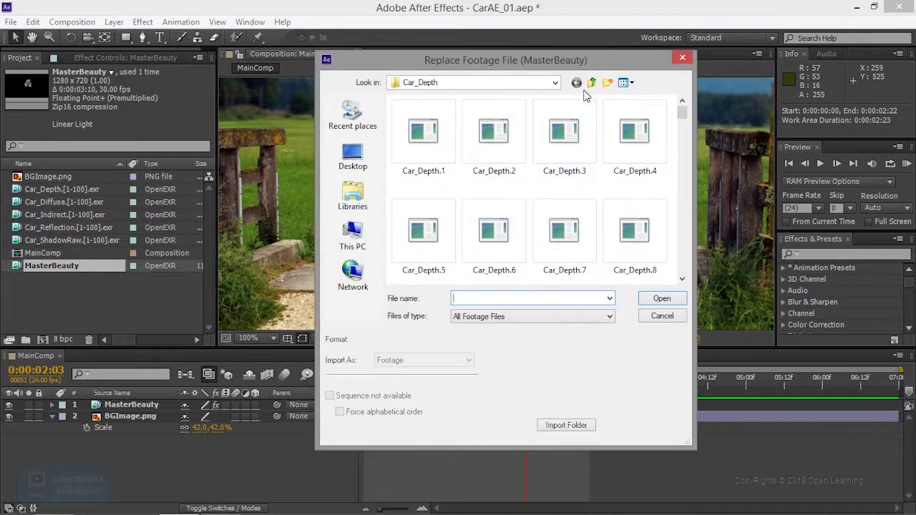
pyautogui.click(591, 82)
pyautogui.doubleClick(428, 194)
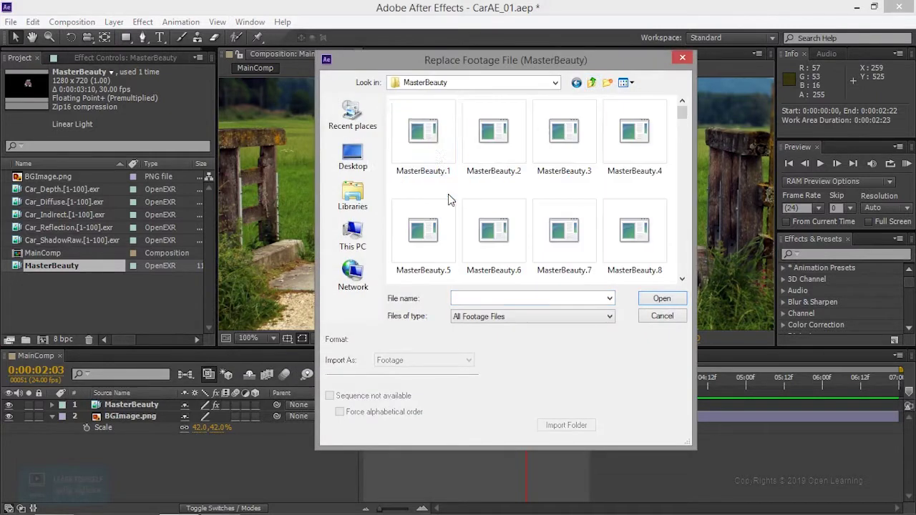
pyautogui.click(435, 150)
pyautogui.click(680, 299)
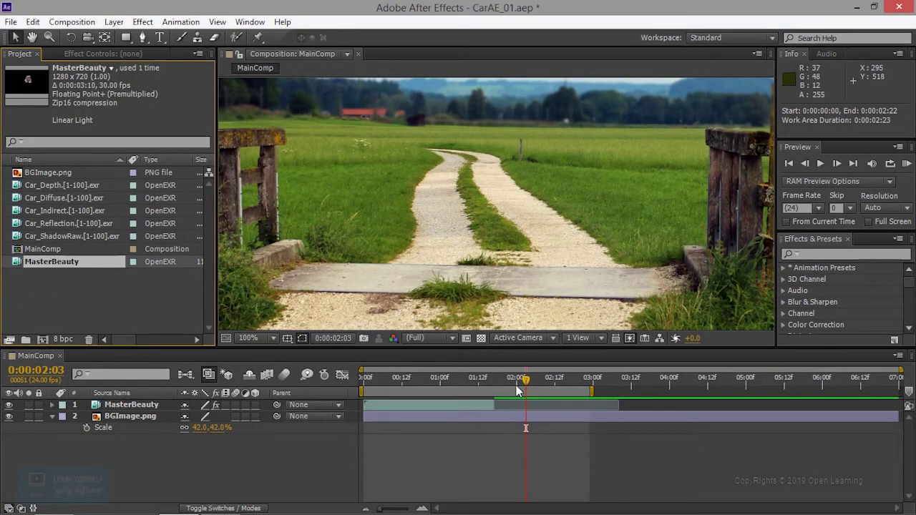
pyautogui.moveTo(525, 380); pyautogui.dragTo(473, 390)
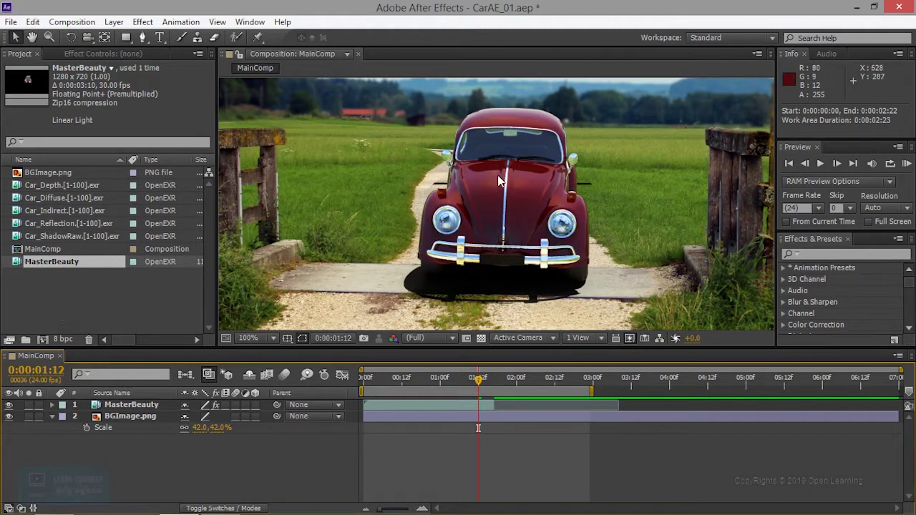
# Import the MasterBeauty.1 sequence from RenderCam1/OccSoftPass/MasterBeauty
pyautogui.doubleClick(66, 298)
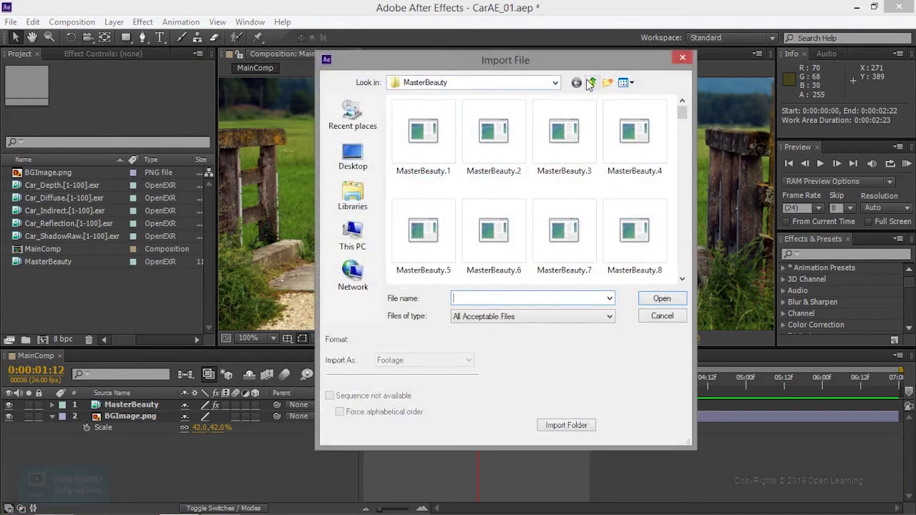
pyautogui.click(591, 83)
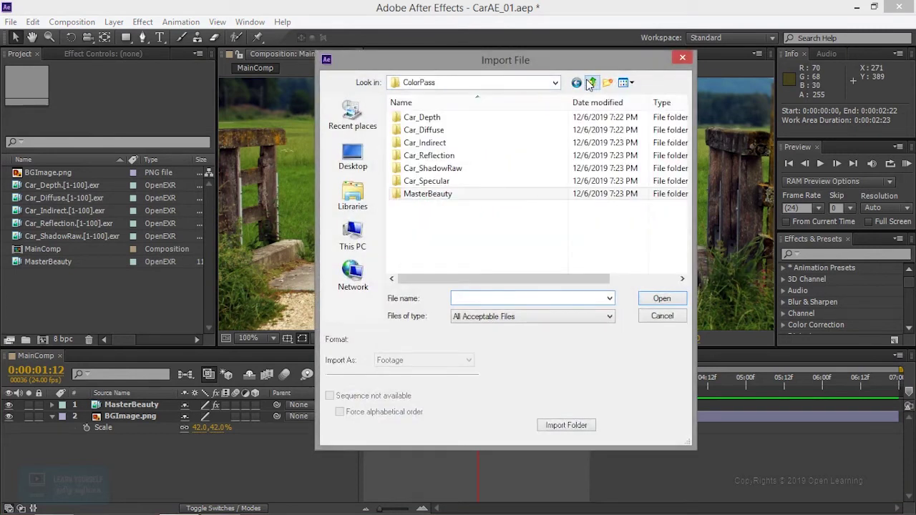
pyautogui.click(591, 83)
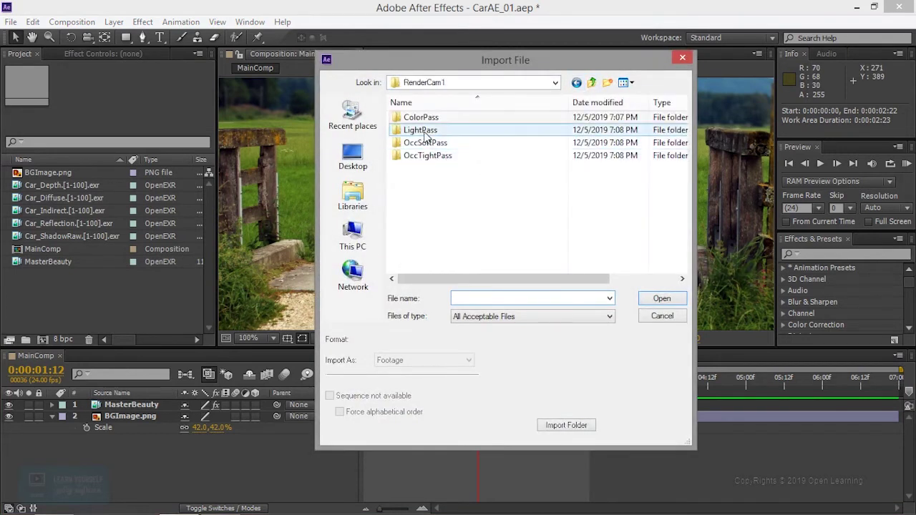
pyautogui.doubleClick(429, 143)
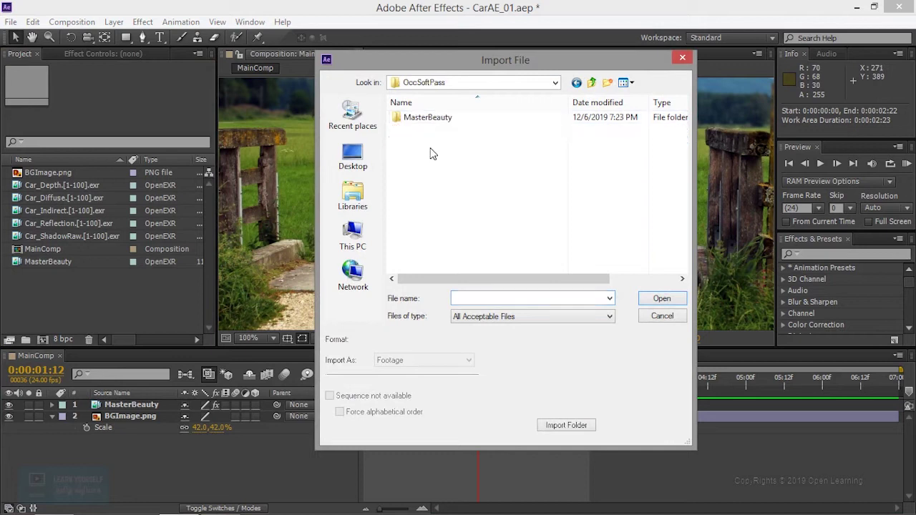
pyautogui.doubleClick(429, 120)
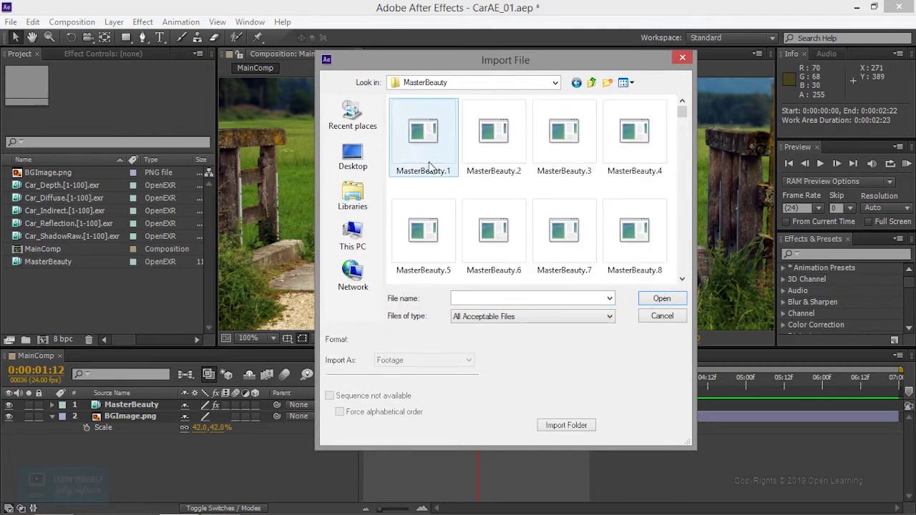
pyautogui.click(428, 161)
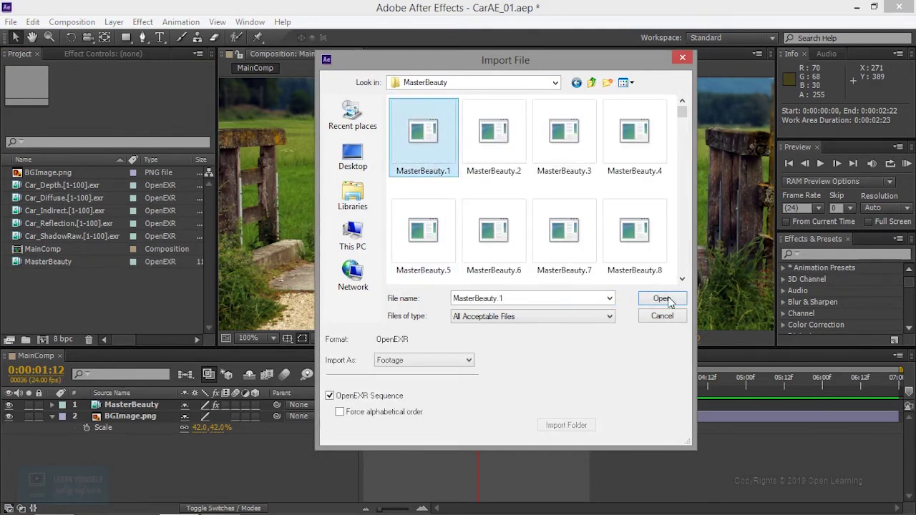
pyautogui.click(661, 298)
# Rename the imported sequence to OccSoft.[1-150].exr
pyautogui.rightClick(70, 275)
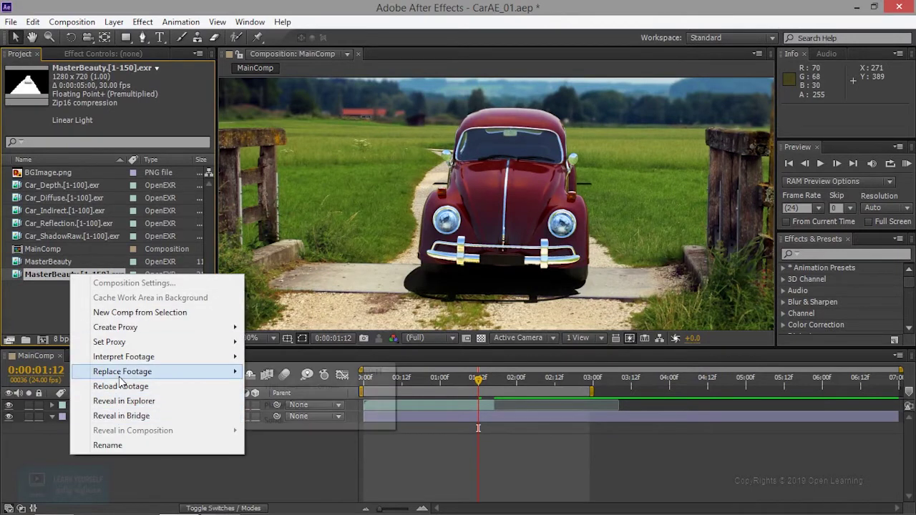
pyautogui.click(108, 445)
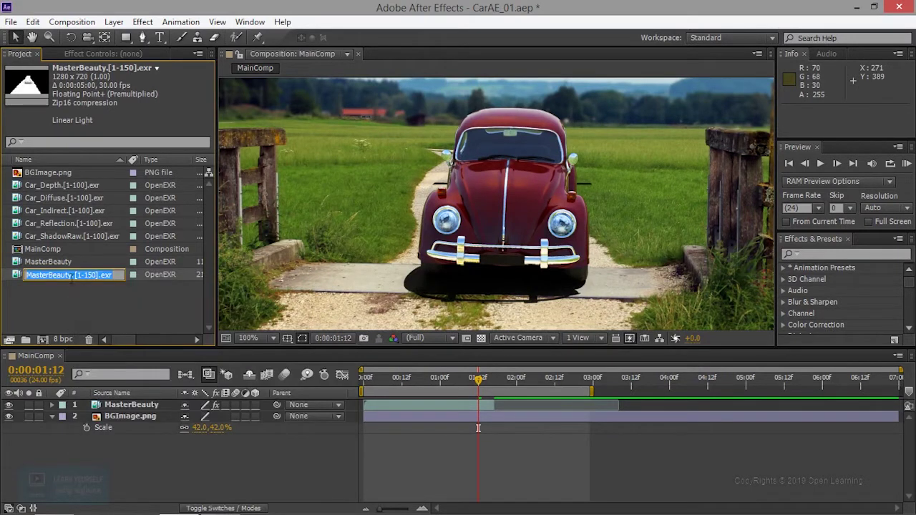
pyautogui.doubleClick(73, 276)
pyautogui.write('O')
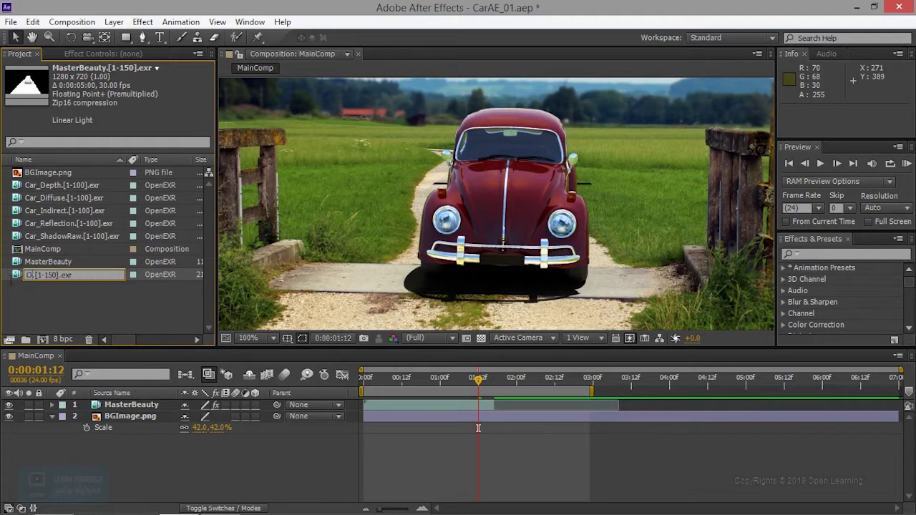
pyautogui.write('ccSoft')
pyautogui.press('Return')
# Import the MasterBeauty.1 sequence from RenderCam1/OccTightPass/MasterBeauty
pyautogui.rightClick(29, 302)
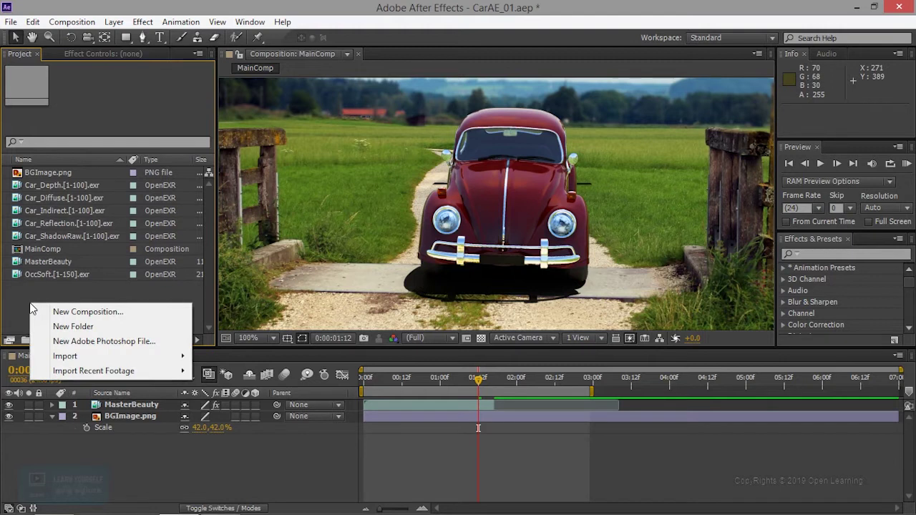
pyautogui.click(218, 355)
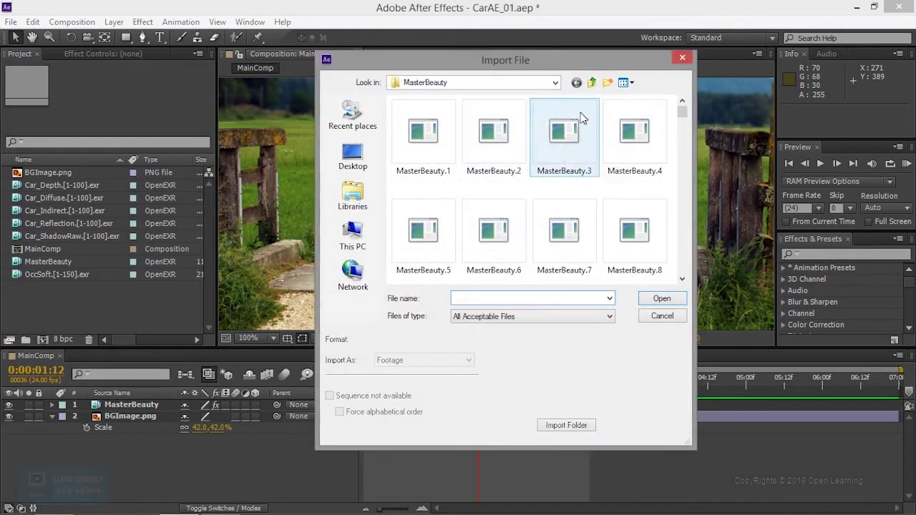
pyautogui.click(592, 83)
pyautogui.click(592, 83)
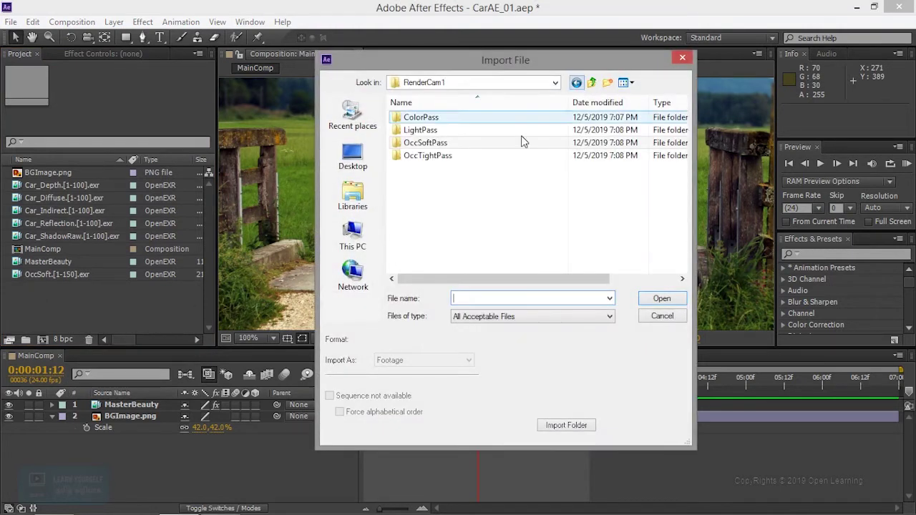
pyautogui.doubleClick(435, 155)
pyautogui.doubleClick(427, 119)
pyautogui.doubleClick(424, 123)
# Rename the imported sequence to OccTight.[1-150].exr
pyautogui.rightClick(49, 278)
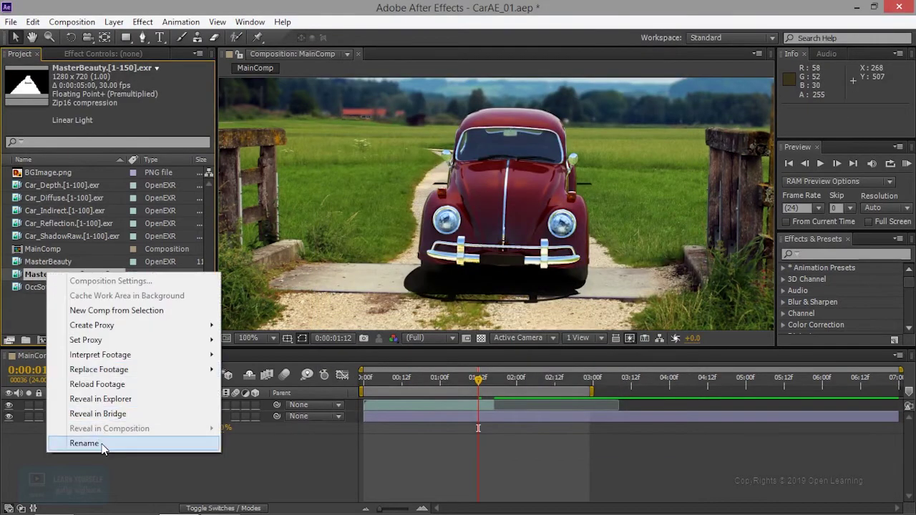
pyautogui.click(79, 441)
pyautogui.press('Home')
pyautogui.hotkey('ctrl', 'shift', 'Right')
pyautogui.write('OccTight')
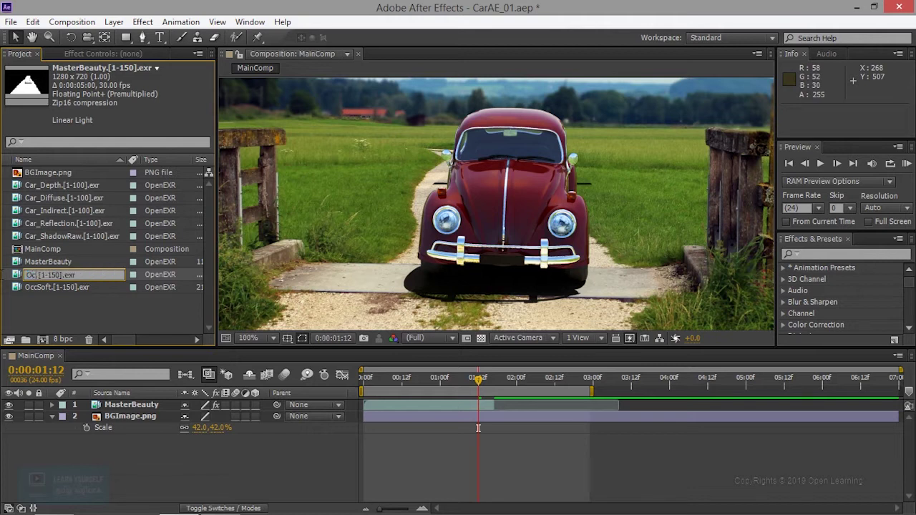
pyautogui.press('Return')
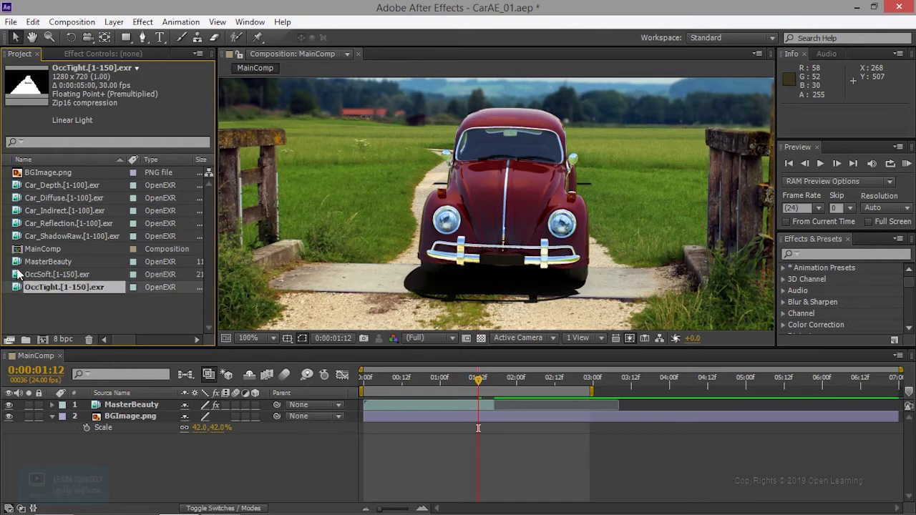
pyautogui.doubleClick(77, 314)
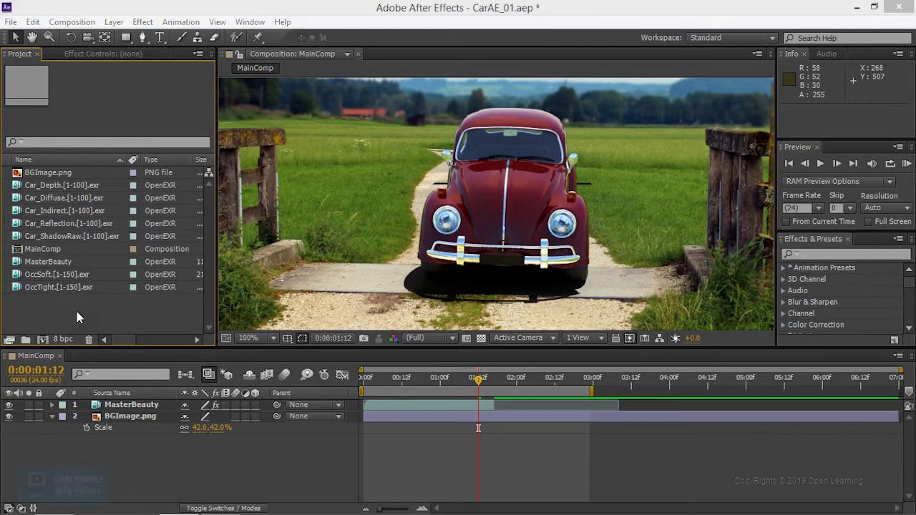
# Import the MasterBeauty.1 sequence from RenderCam1/LightPass/MasterBeauty
pyautogui.click(591, 83)
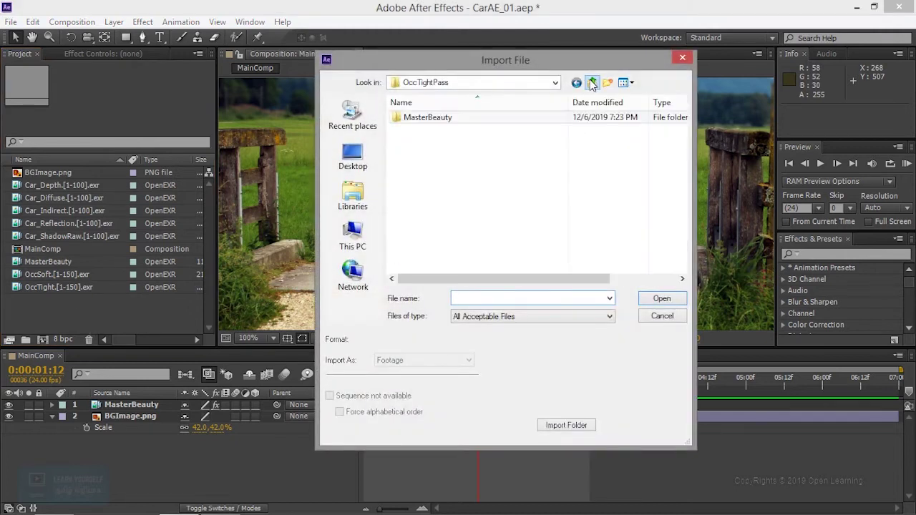
pyautogui.click(591, 83)
pyautogui.doubleClick(420, 130)
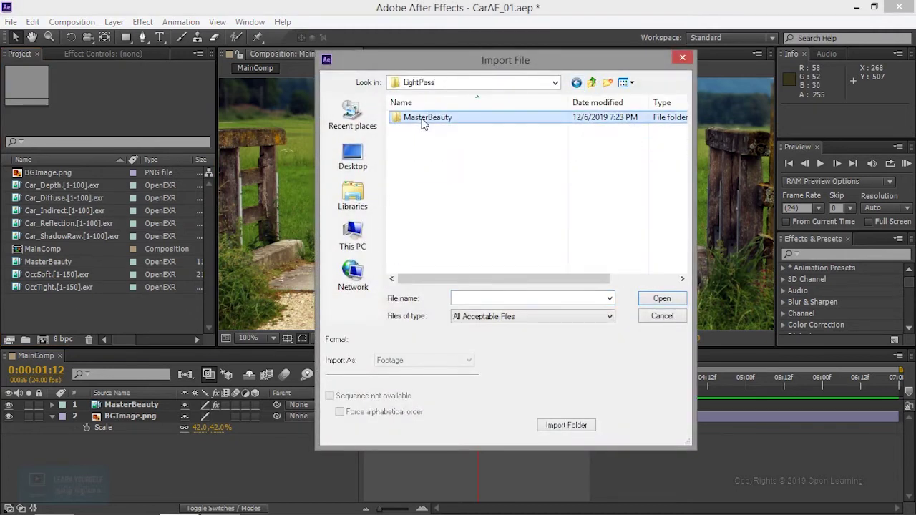
pyautogui.doubleClick(422, 117)
pyautogui.click(423, 136)
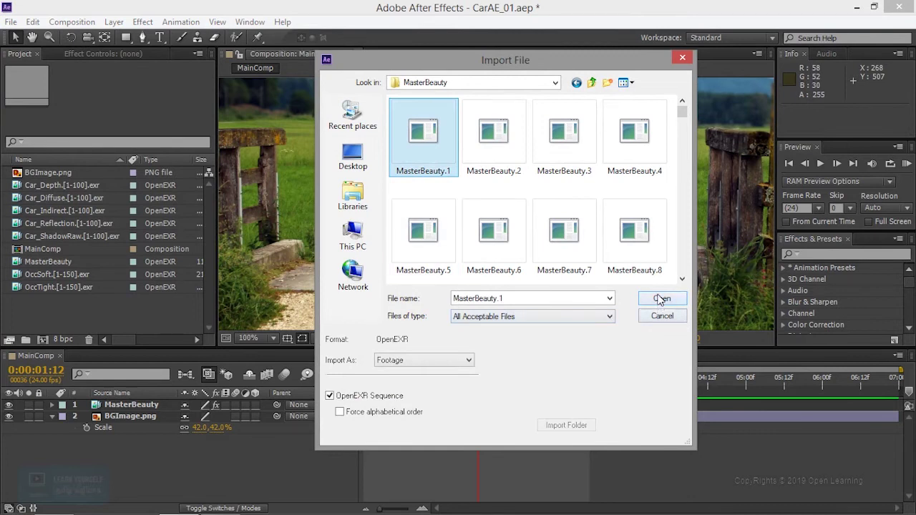
pyautogui.click(660, 299)
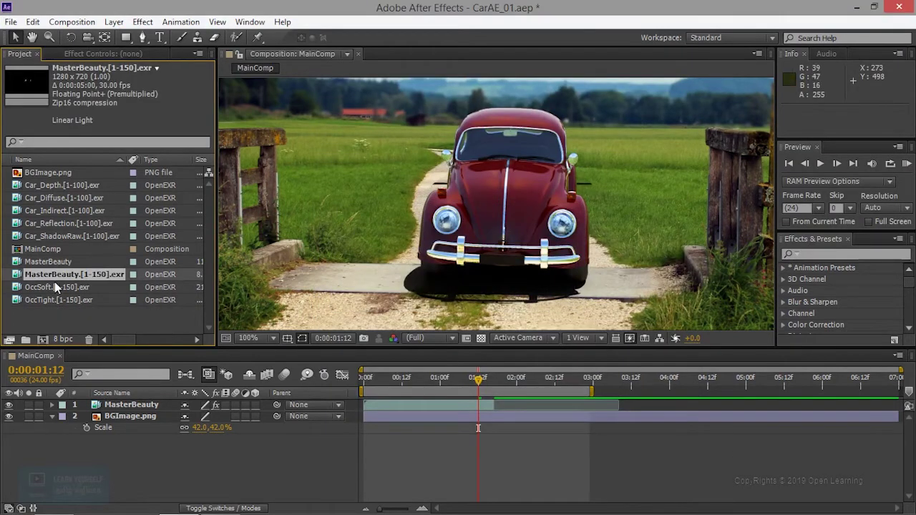
# Rename the light pass sequence to LightPass.[1-150].exr
pyautogui.rightClick(55, 274)
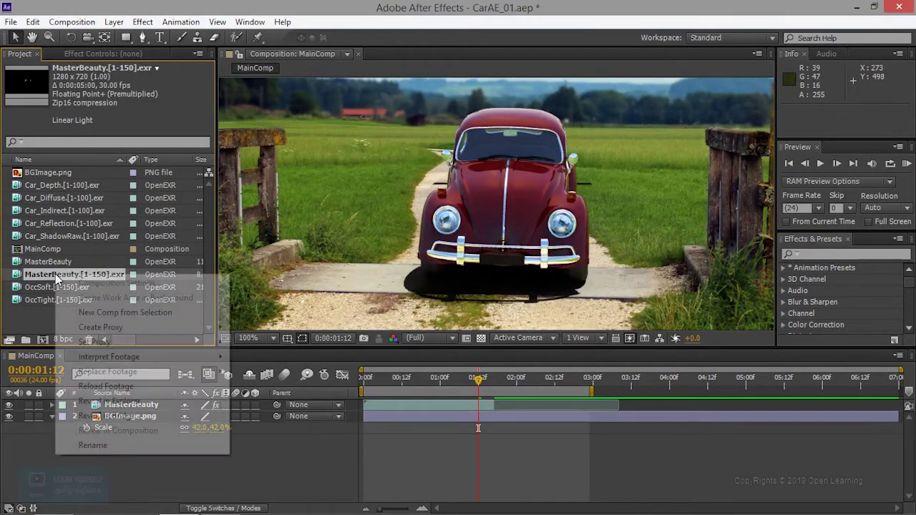
pyautogui.click(111, 446)
pyautogui.hotkey('shift', 'Left')
pyautogui.hotkey('shift', 'Left')
pyautogui.hotkey('shift', 'Left')
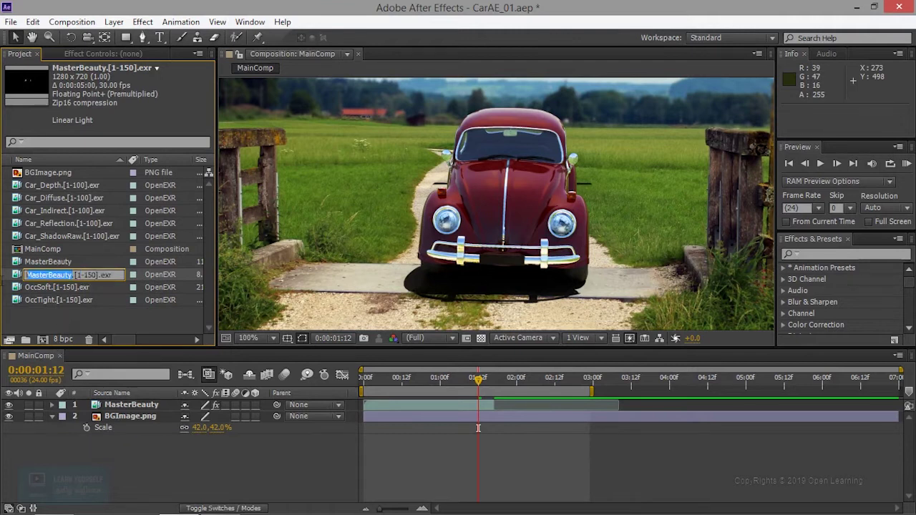
pyautogui.write('Light')
pyautogui.write('Pass')
pyautogui.press('Return')
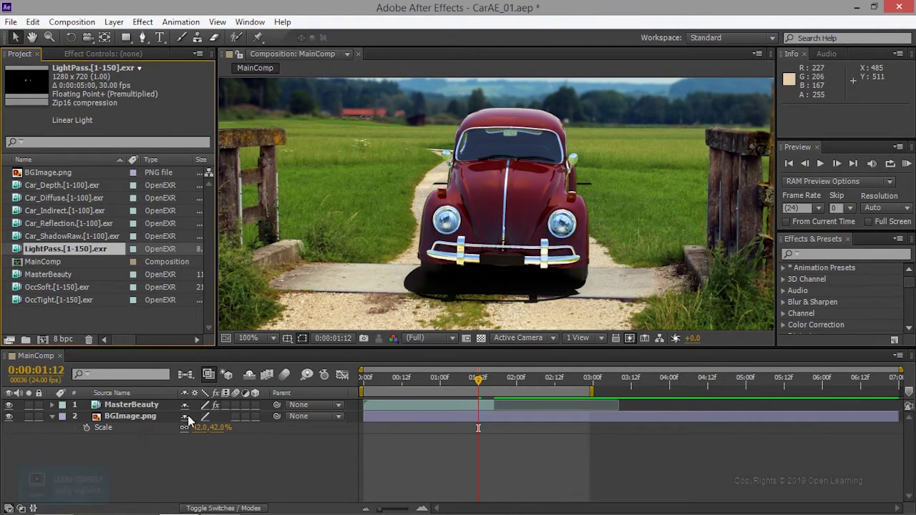
pyautogui.click(41, 339)
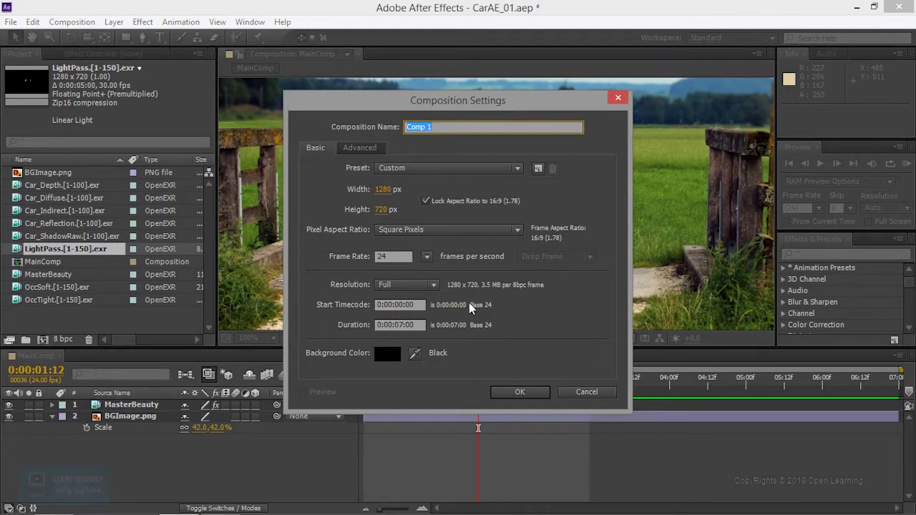
pyautogui.click(367, 149)
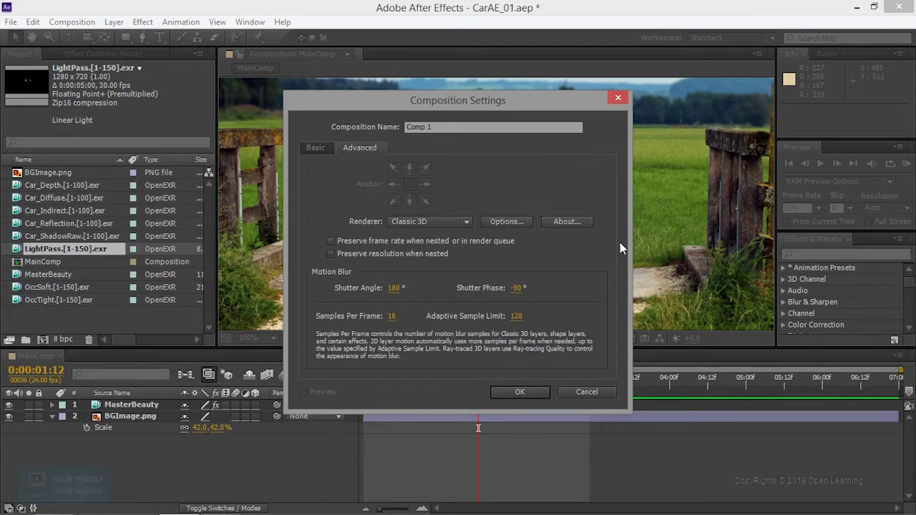
pyautogui.click(304, 147)
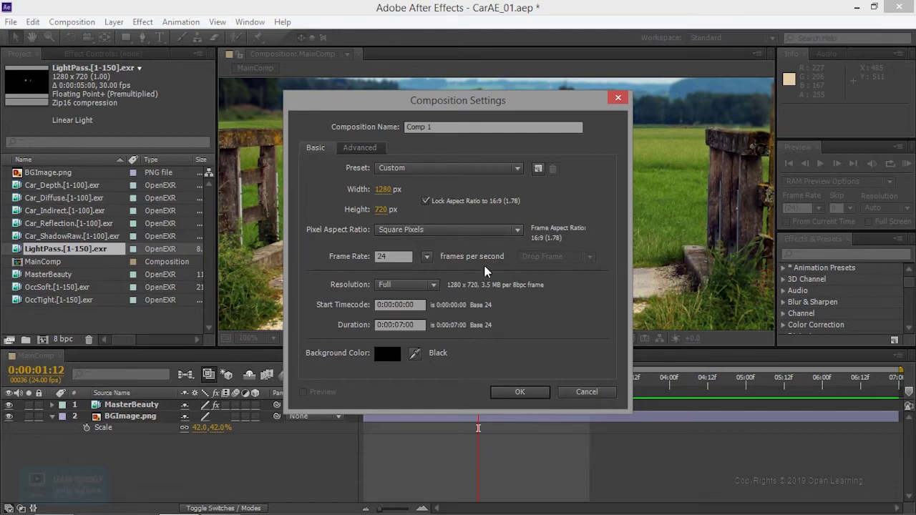
pyautogui.click(423, 126)
pyautogui.write('Main')
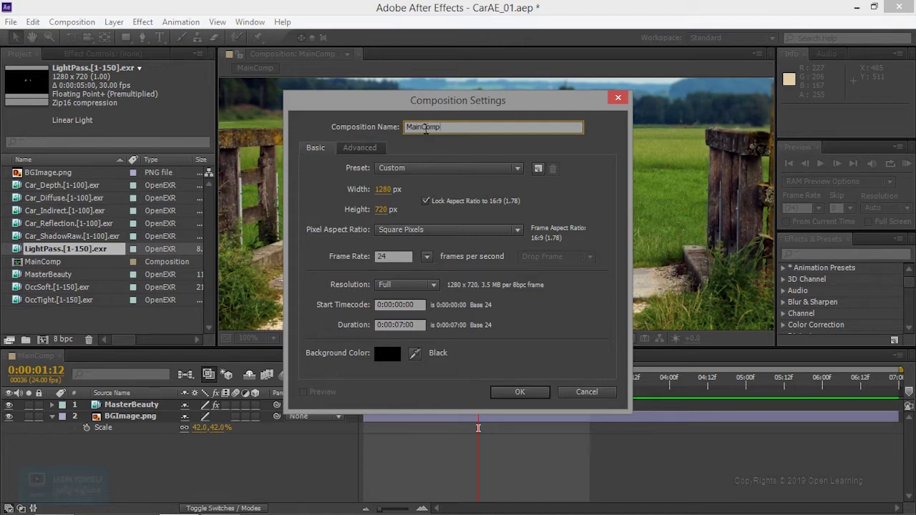
pyautogui.click(593, 394)
pyautogui.click(43, 262)
# Rename the MainComp composition in the Project panel to 'SampleComp'
pyautogui.rightClick(43, 262)
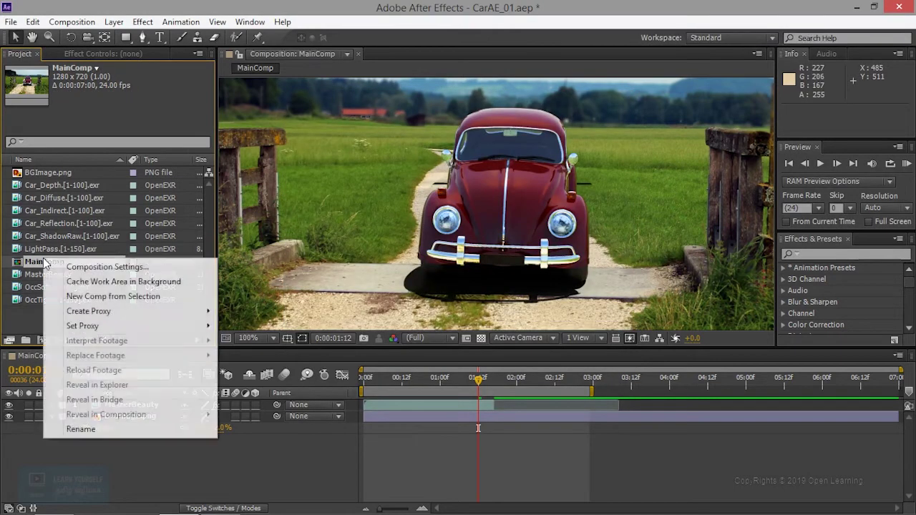
pyautogui.click(97, 426)
pyautogui.write('SampleComp')
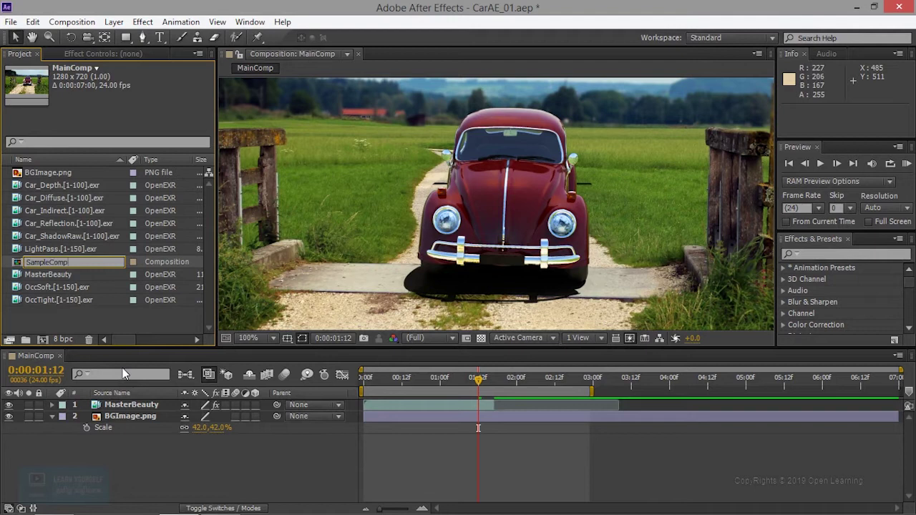
pyautogui.press('Return')
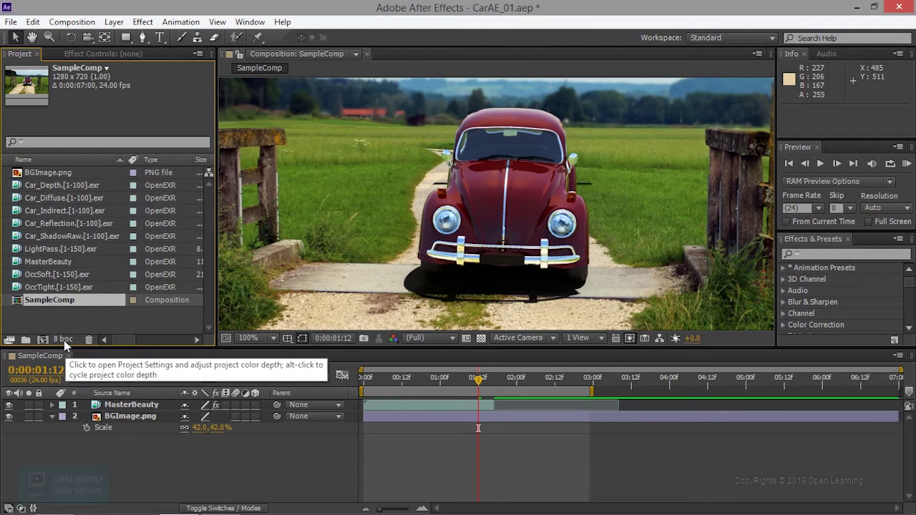
# Set the project depth to 32 bits per channel (float) in Project Settings
pyautogui.click(63, 340)
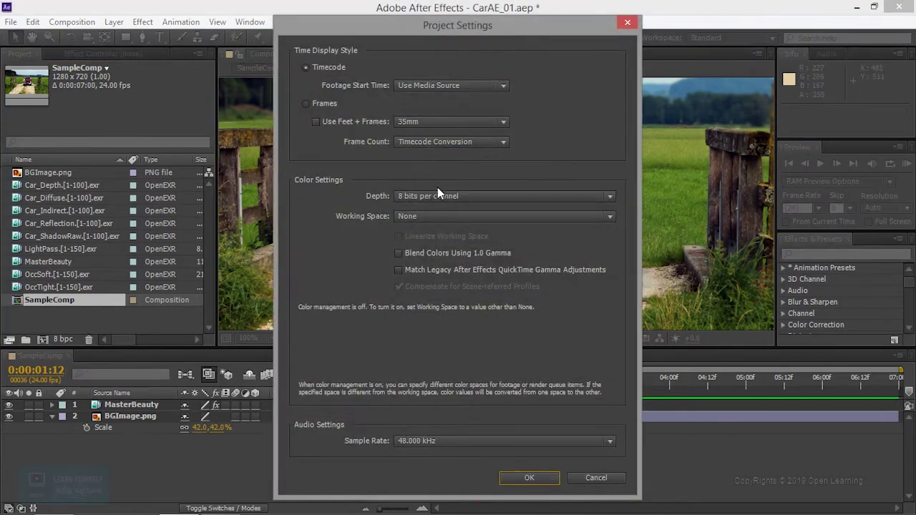
pyautogui.click(465, 197)
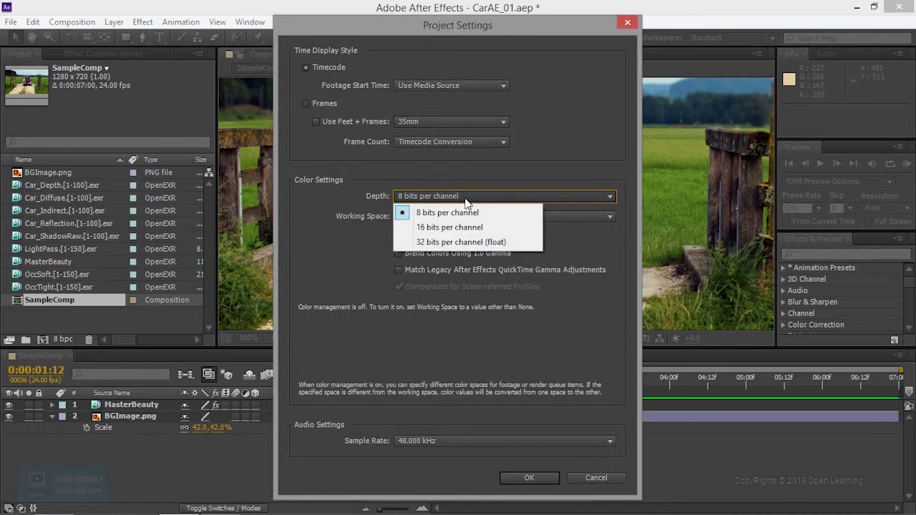
pyautogui.click(468, 243)
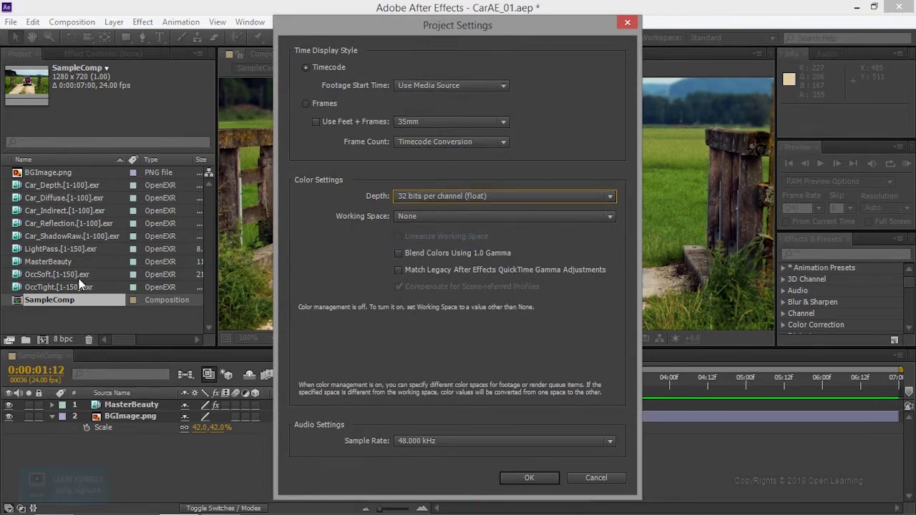
pyautogui.click(529, 478)
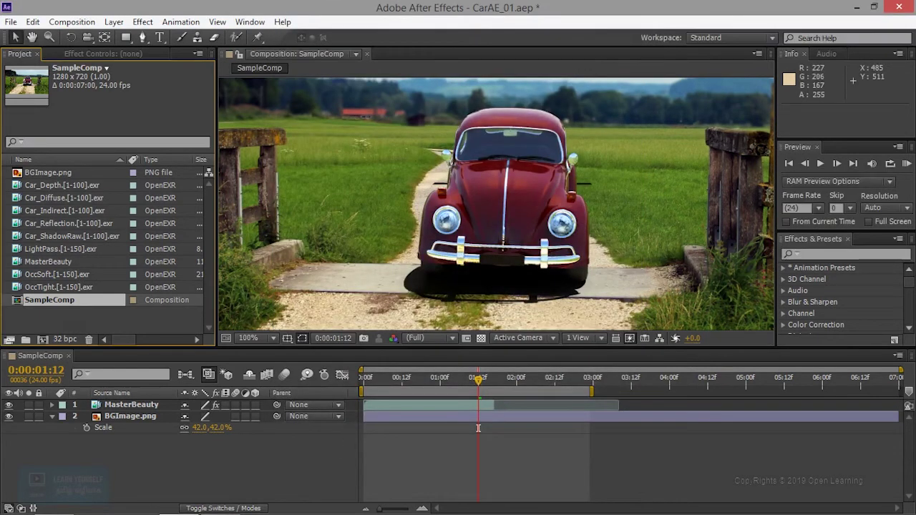
pyautogui.click(42, 340)
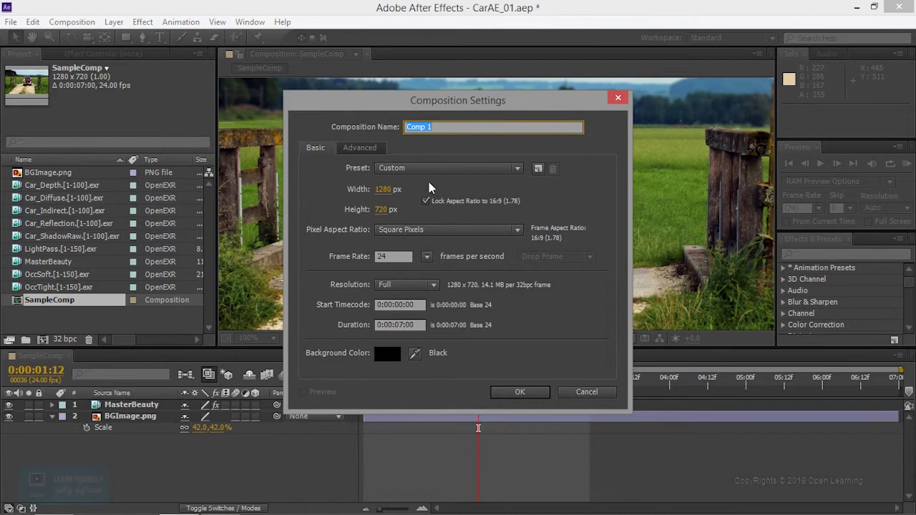
# Create the MainComp composition and add BGImage.png scaled to 45%
pyautogui.write('Main')
pyautogui.press('Return')
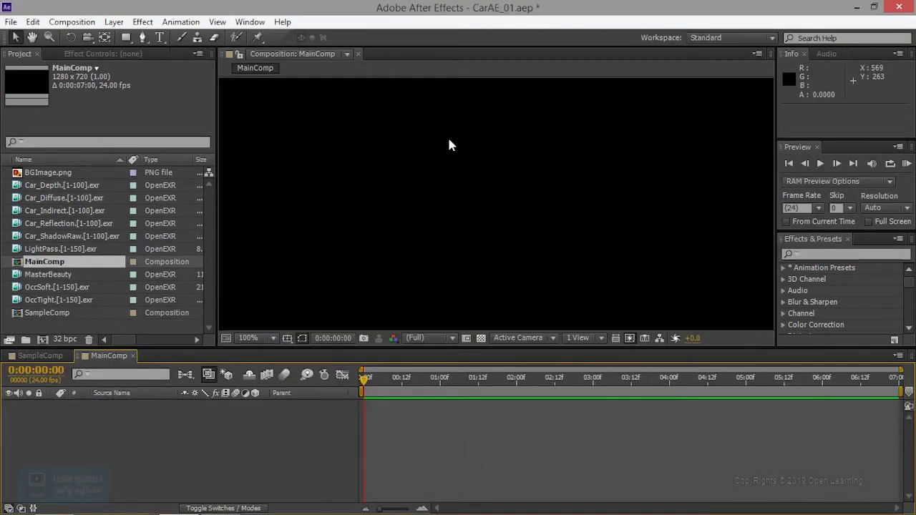
pyautogui.click(59, 266)
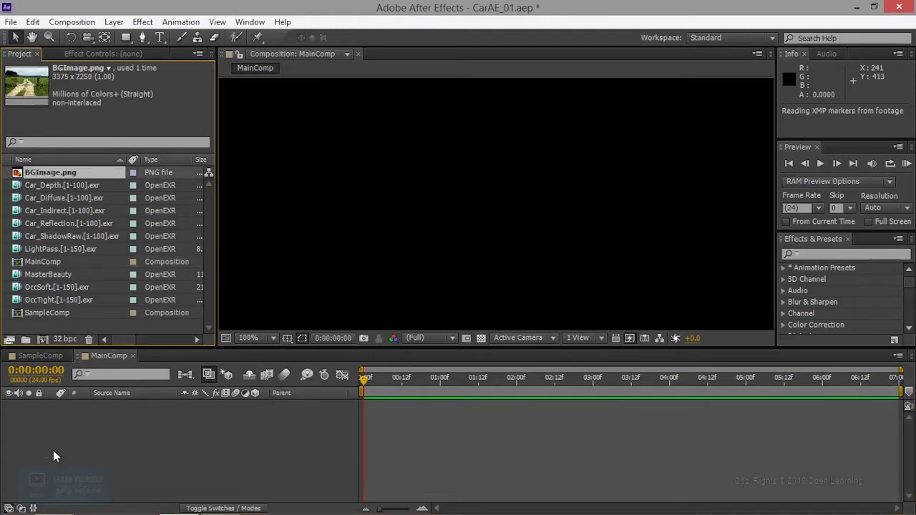
pyautogui.moveTo(38, 172); pyautogui.dragTo(52, 450)
pyautogui.scroll(-2, 408, 266)
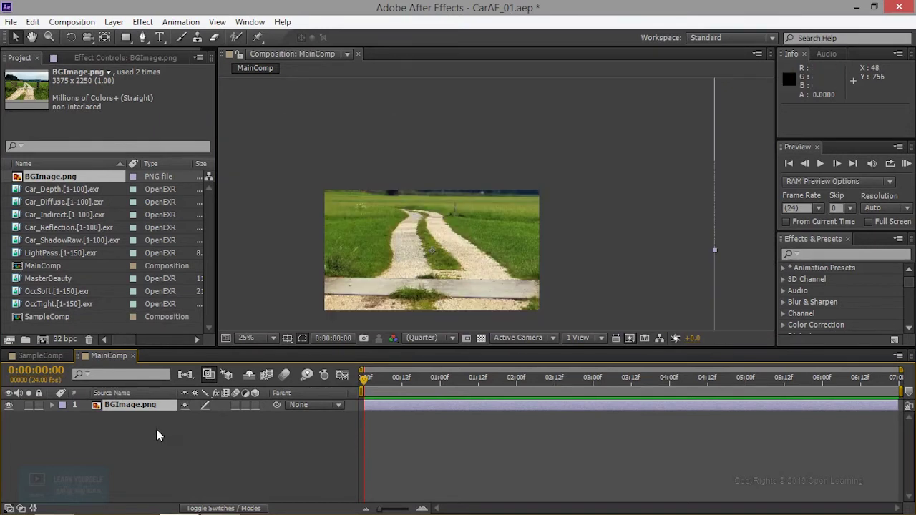
pyautogui.click(118, 407)
pyautogui.press('s')
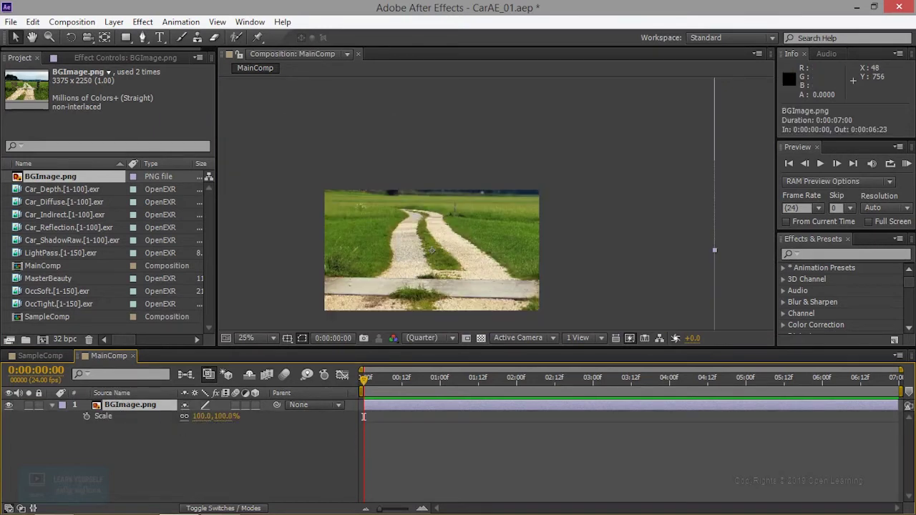
pyautogui.moveTo(208, 415); pyautogui.dragTo(172, 415)
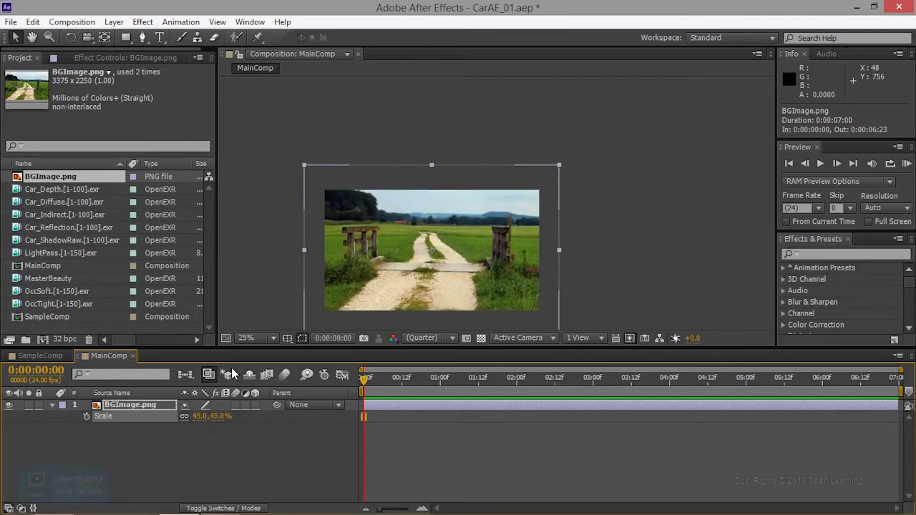
# Fit the composition in the viewer and place MasterBeauty above the background layer
pyautogui.click(253, 338)
pyautogui.click(287, 111)
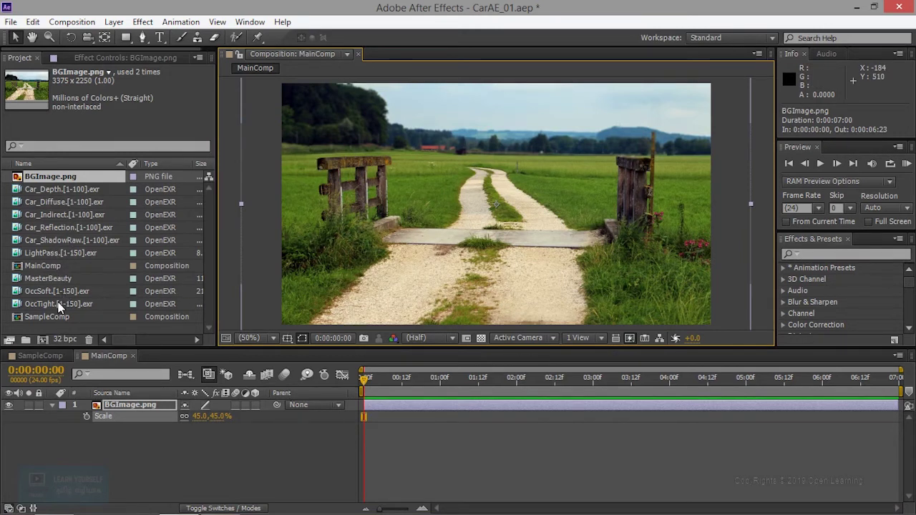
pyautogui.moveTo(52, 278); pyautogui.dragTo(72, 406)
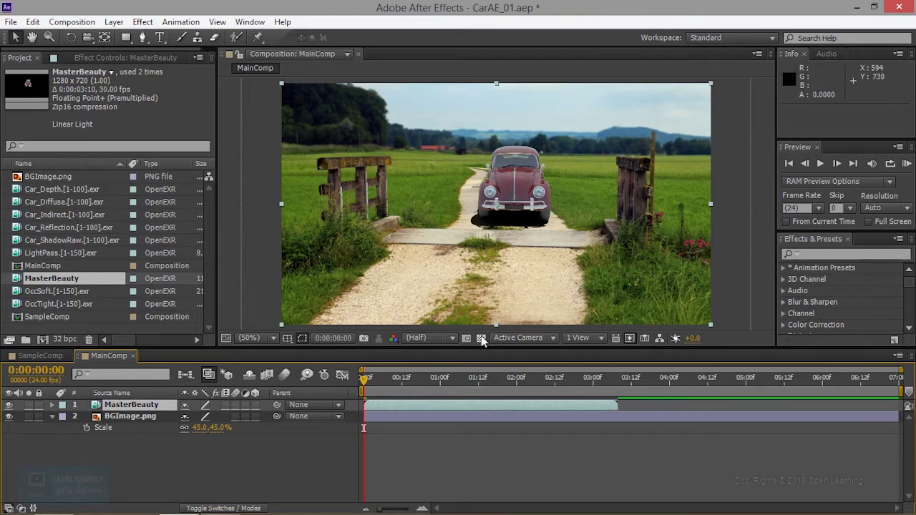
# Go to frame 0:00:00:23 and view the composition at 100%, centred on the car
pyautogui.moveTo(426, 379); pyautogui.dragTo(436, 377)
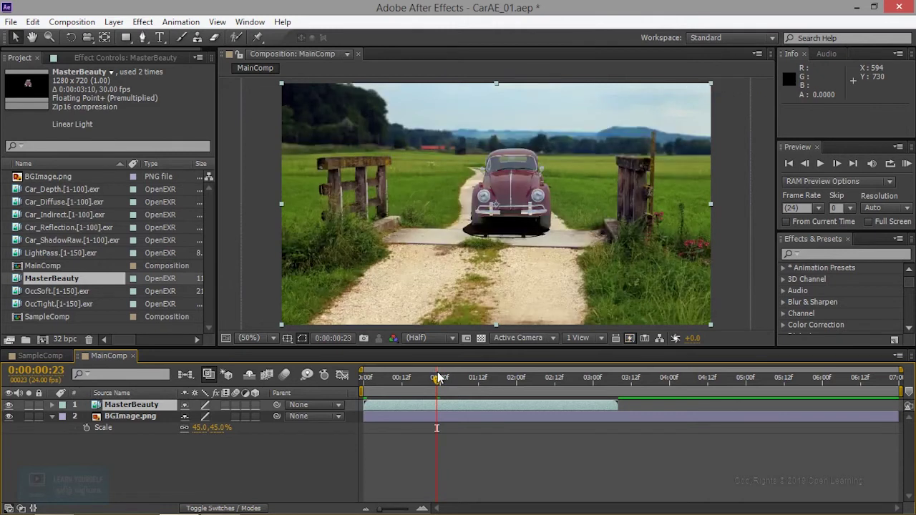
pyautogui.press('/')
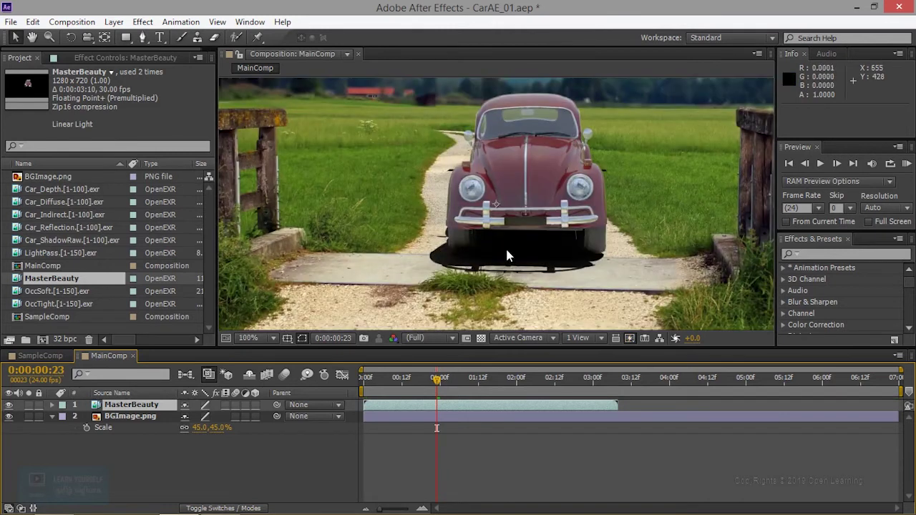
pyautogui.moveTo(477, 244); pyautogui.dragTo(445, 228)
pyautogui.scroll(1, 444, 228)
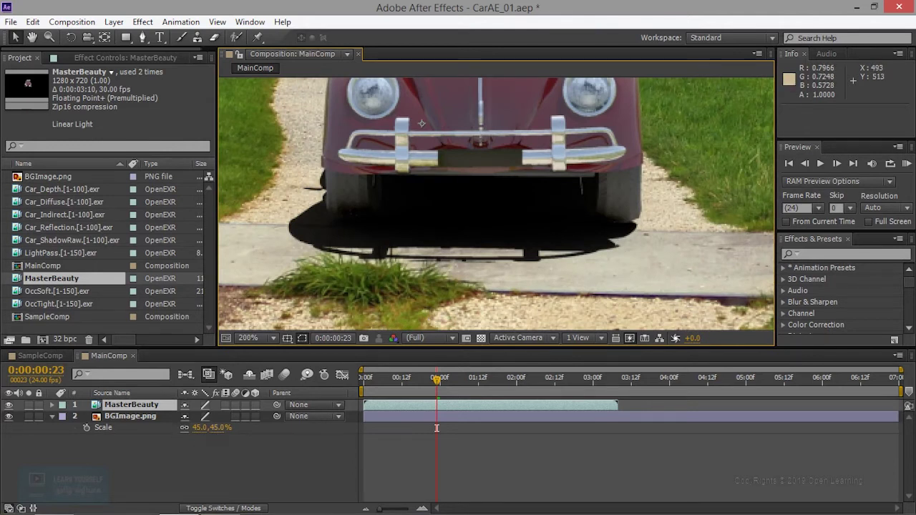
# Scale BGImage to 43%, trying 47% and 44% before settling
pyautogui.moveTo(211, 427); pyautogui.dragTo(217, 427)
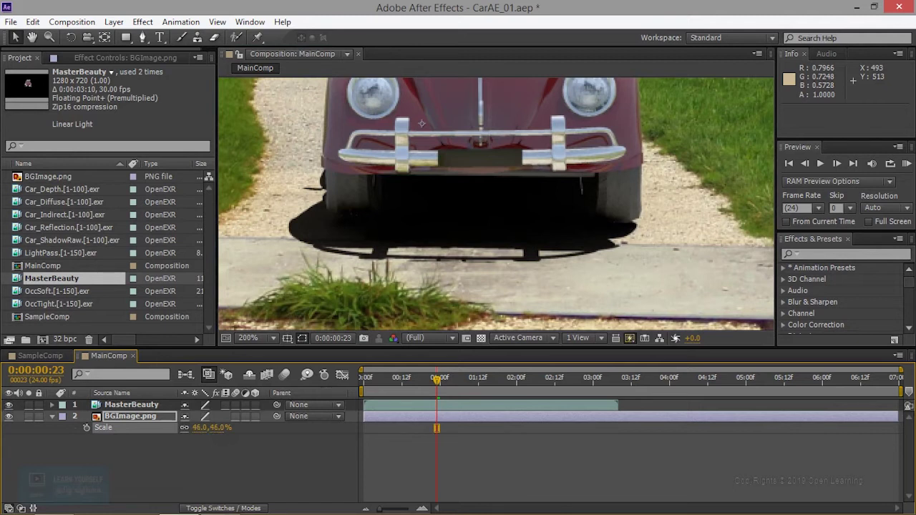
pyautogui.moveTo(211, 427); pyautogui.dragTo(202, 427)
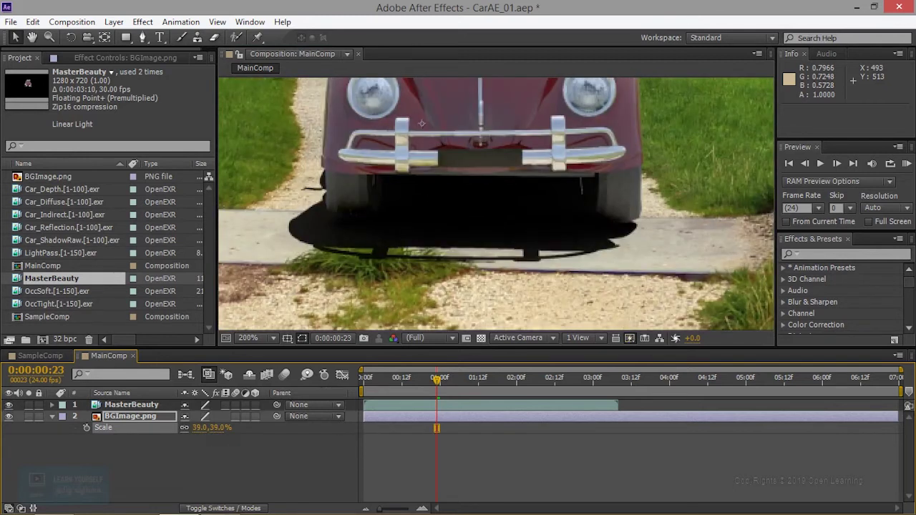
pyautogui.moveTo(202, 427); pyautogui.dragTo(215, 427)
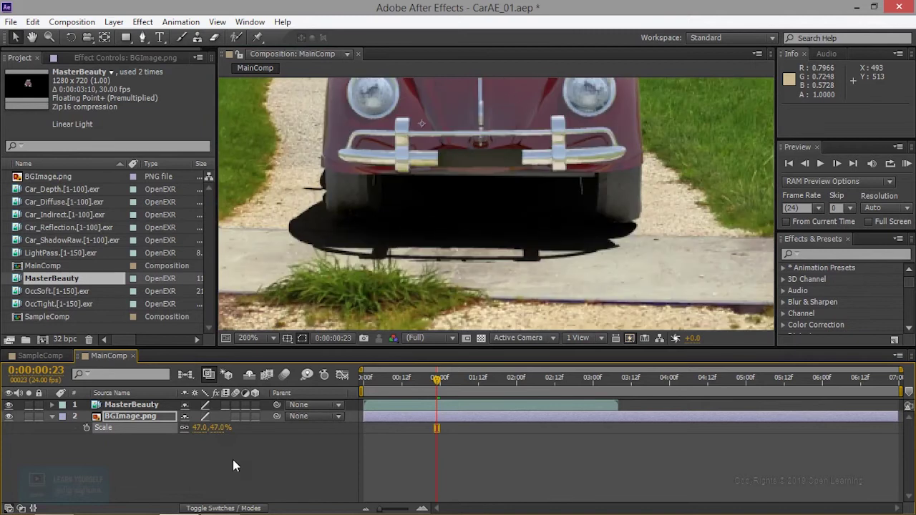
pyautogui.click(221, 427)
pyautogui.press('Return')
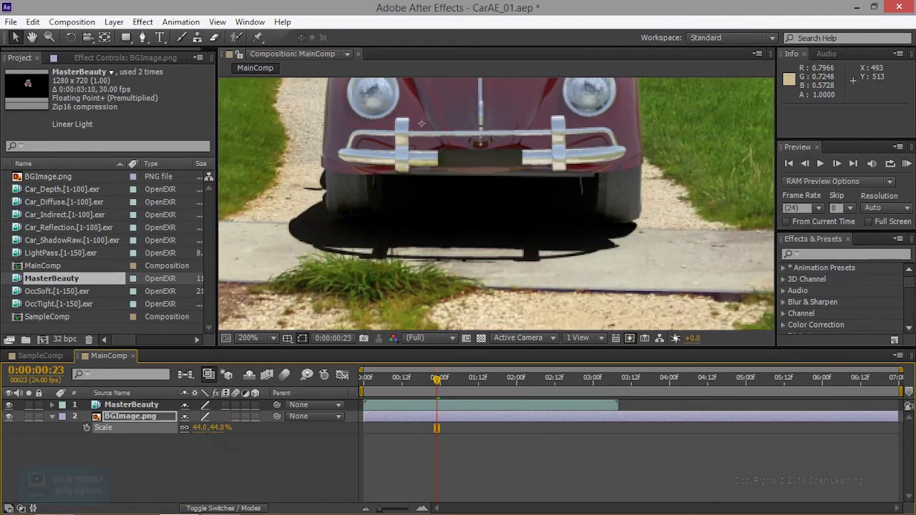
pyautogui.click(221, 427)
pyautogui.press('Return')
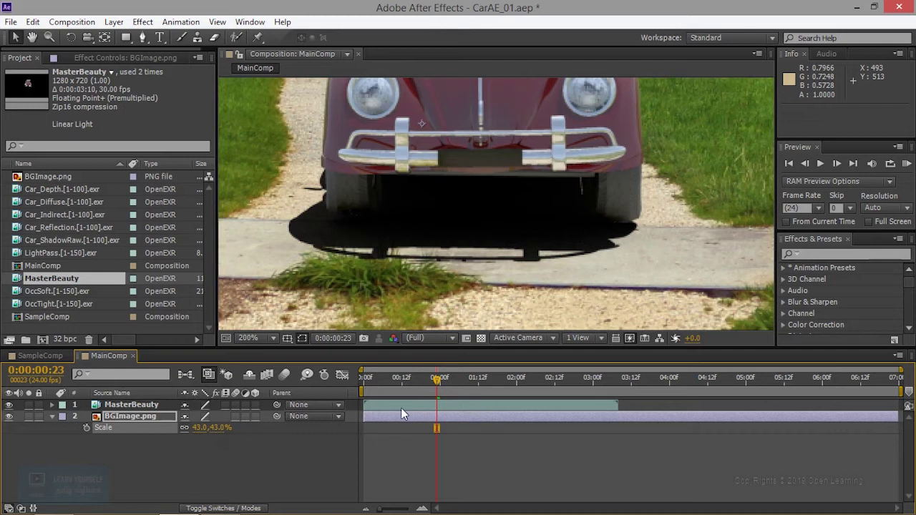
pyautogui.moveTo(438, 384)
pyautogui.mouseDown()
pyautogui.moveTo(446, 385)
pyautogui.moveTo(424, 388)
pyautogui.mouseUp()
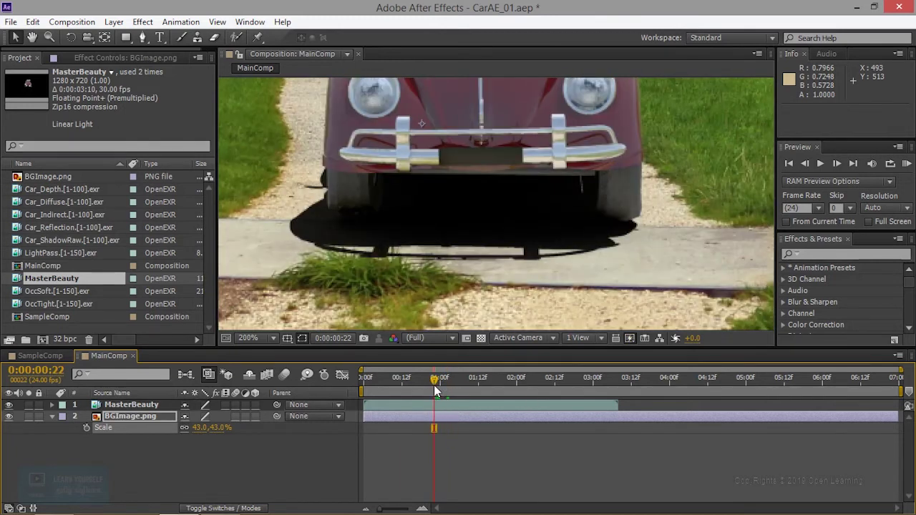
pyautogui.moveTo(425, 388); pyautogui.dragTo(419, 397)
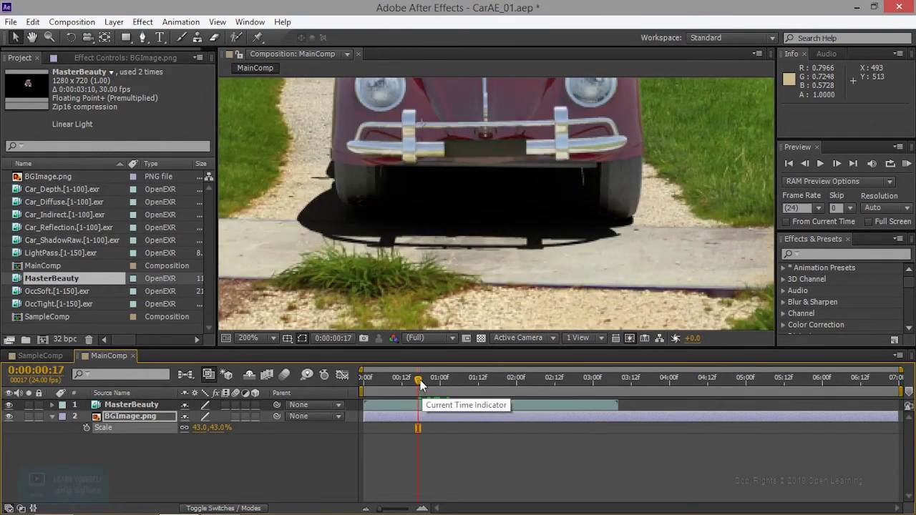
pyautogui.moveTo(421, 379); pyautogui.dragTo(458, 375)
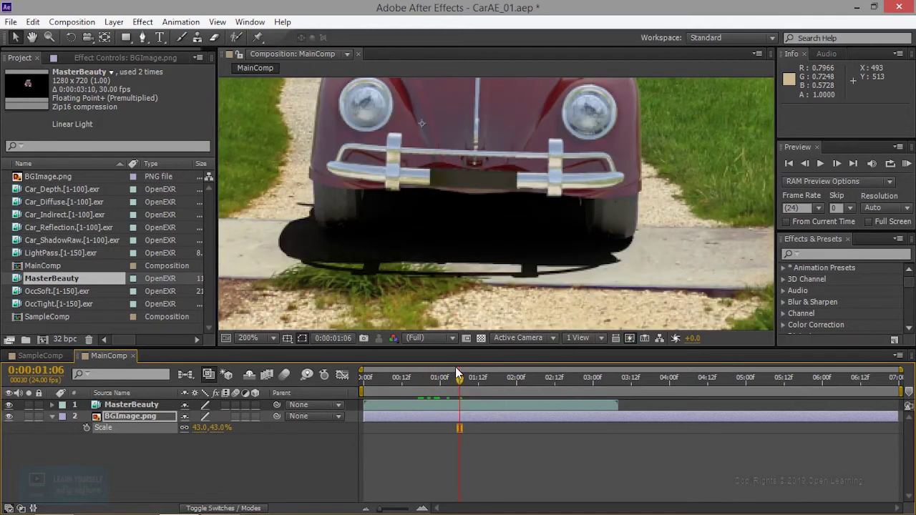
pyautogui.click(436, 336)
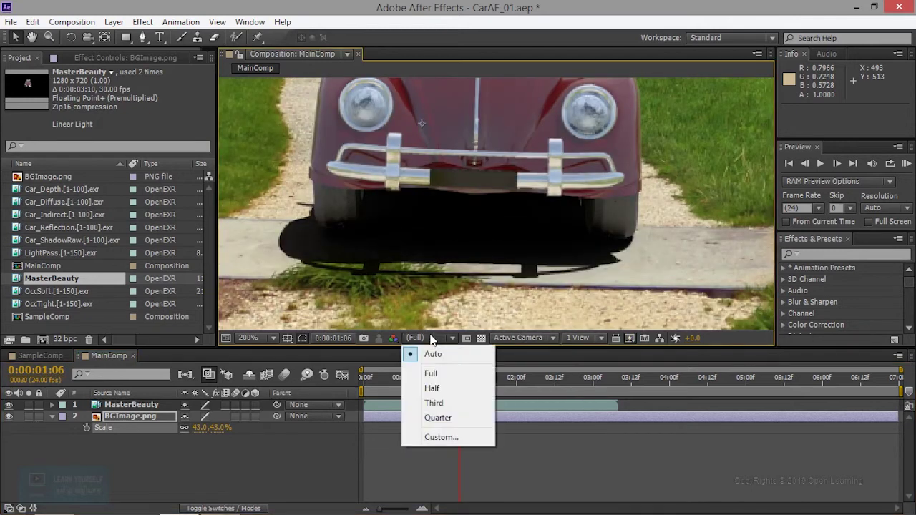
pyautogui.click(448, 390)
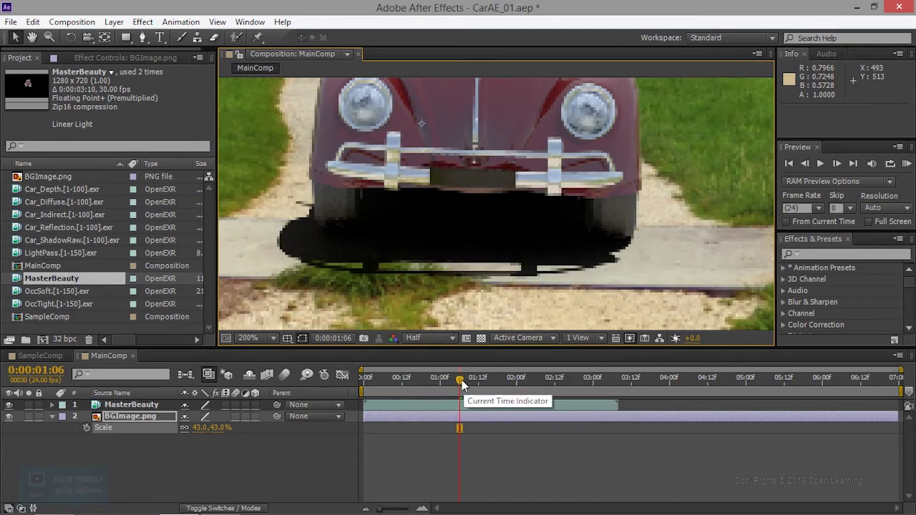
pyautogui.moveTo(461, 380); pyautogui.dragTo(467, 380)
pyautogui.click(432, 340)
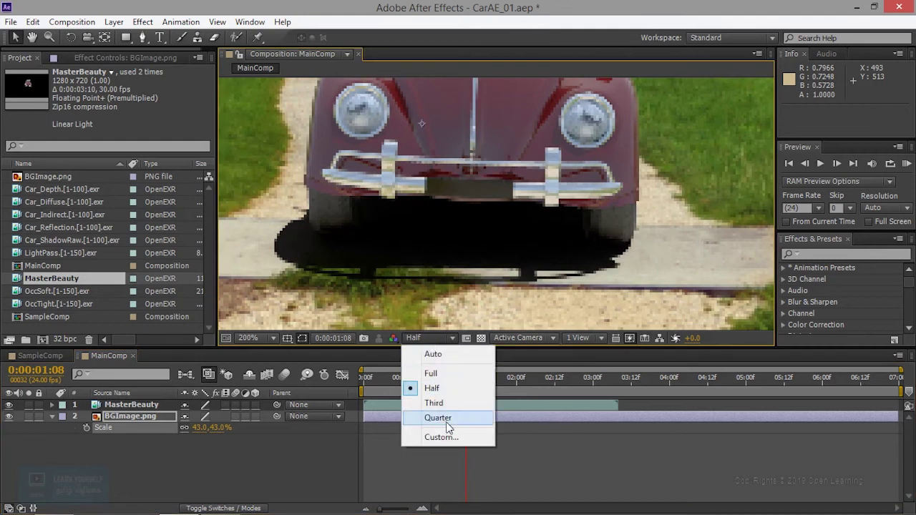
pyautogui.click(448, 372)
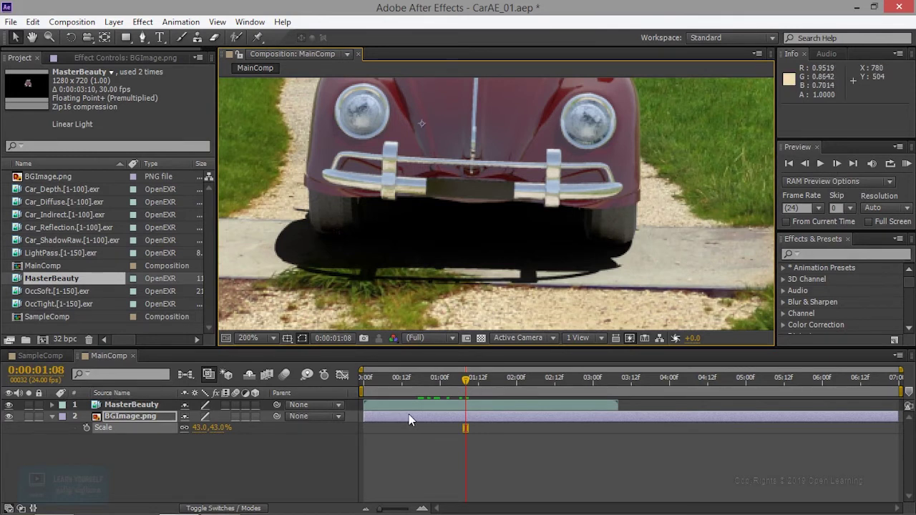
pyautogui.click(435, 374)
# RAM-preview the car animation over the field, then stop playback
pyautogui.click(822, 164)
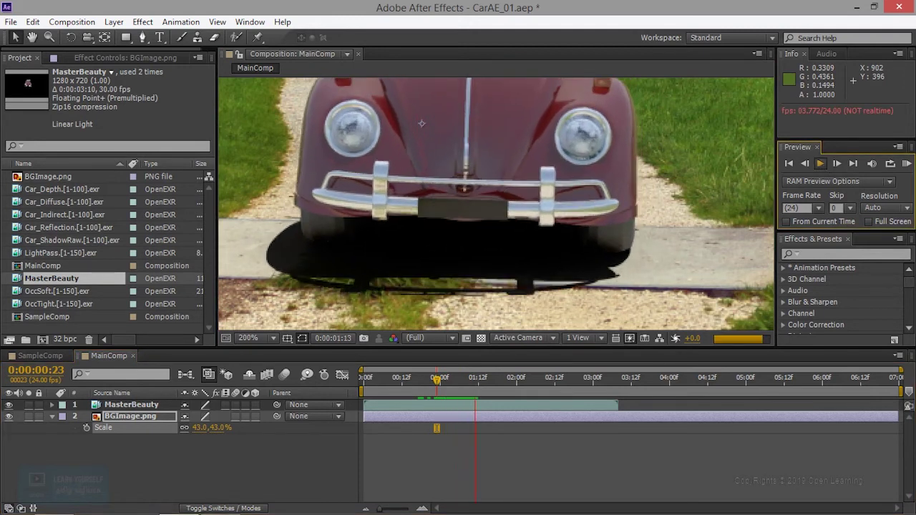
pyautogui.press('space')
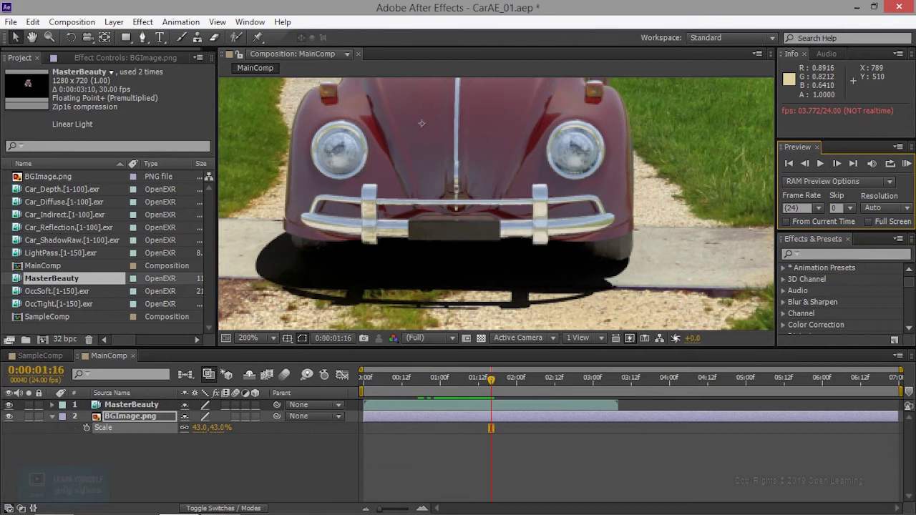
pyautogui.press('space')
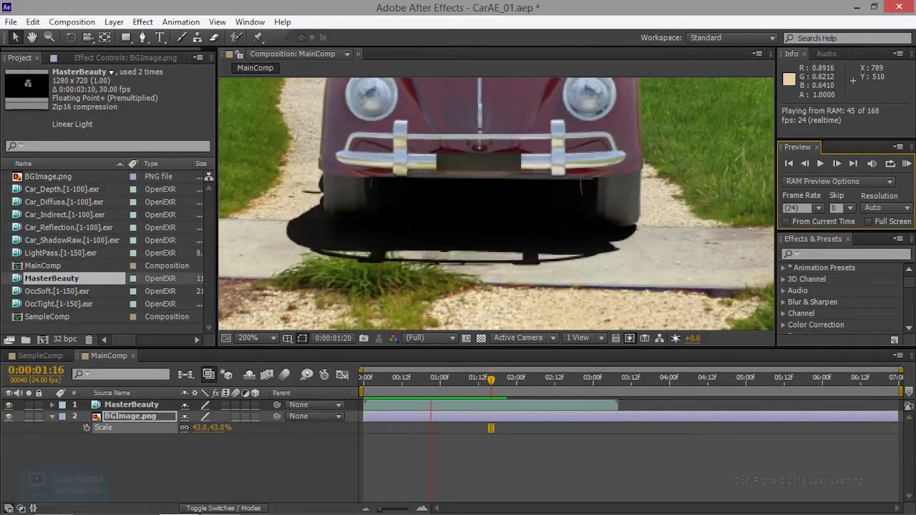
pyautogui.press('space')
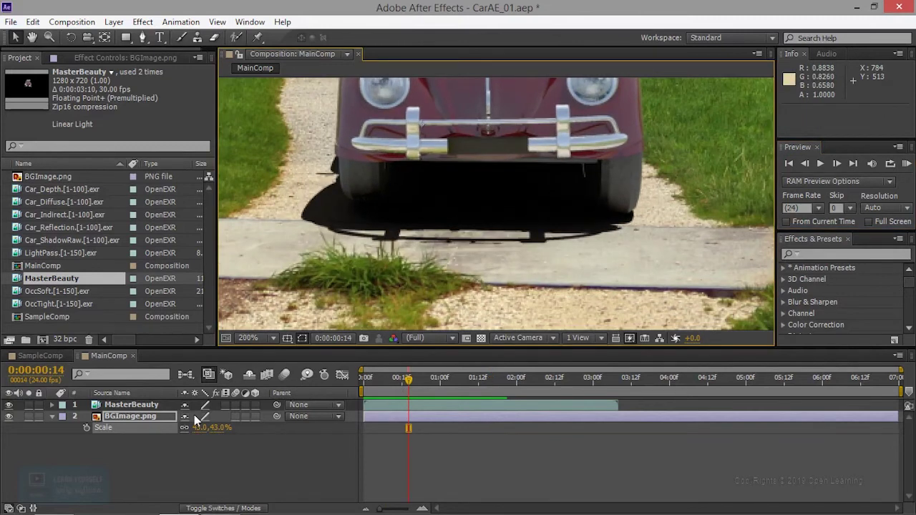
# Set the BGImage scale to 42% and zoom the viewer out
pyautogui.click(201, 427)
pyautogui.write('2')
pyautogui.press('Return')
pyautogui.press('KP_0')
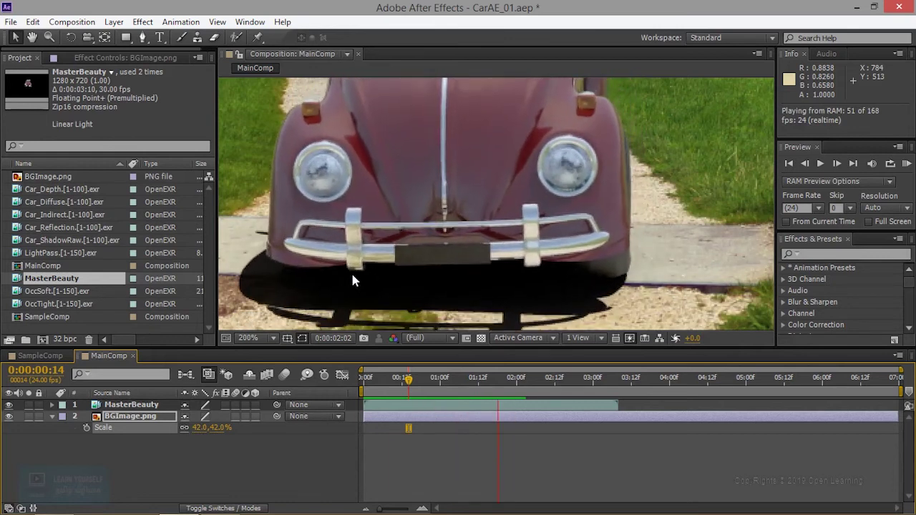
pyautogui.scroll(-3, 467, 257)
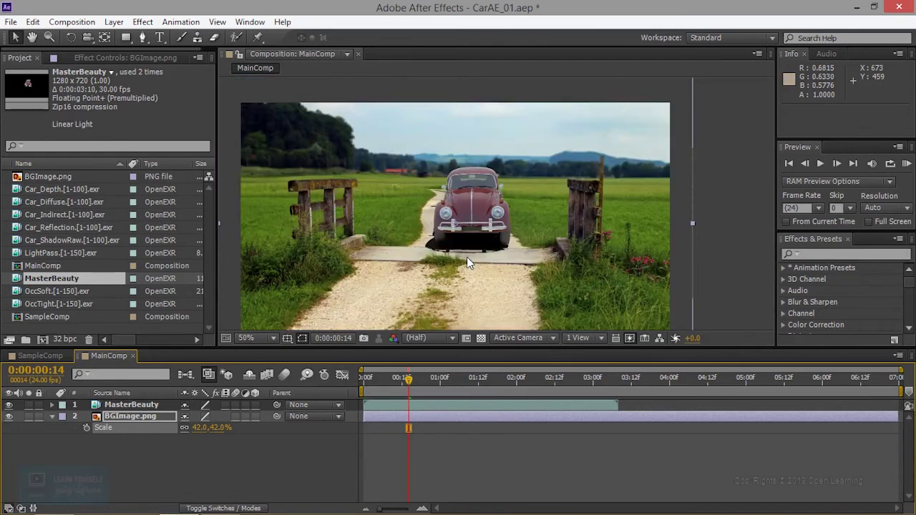
# Lock BGImage.png and delete the MasterBeauty layer from MainComp
pyautogui.click(39, 415)
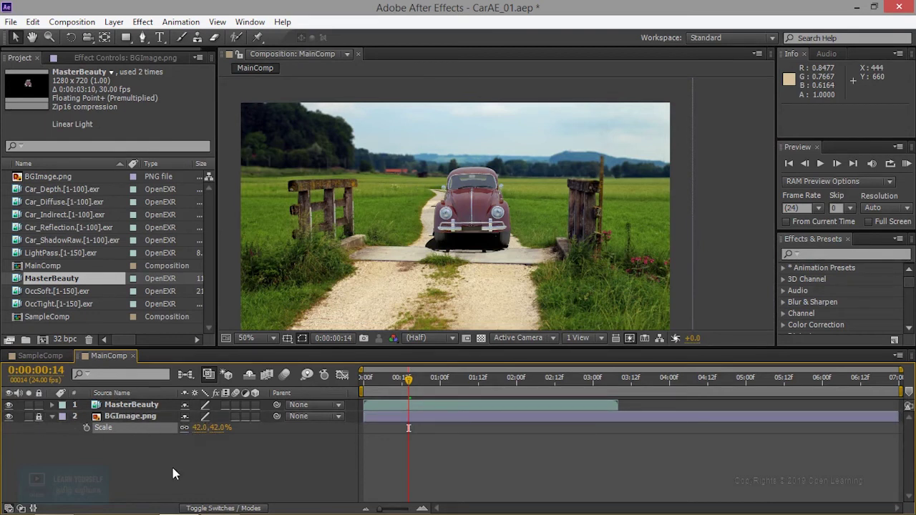
pyautogui.click(128, 406)
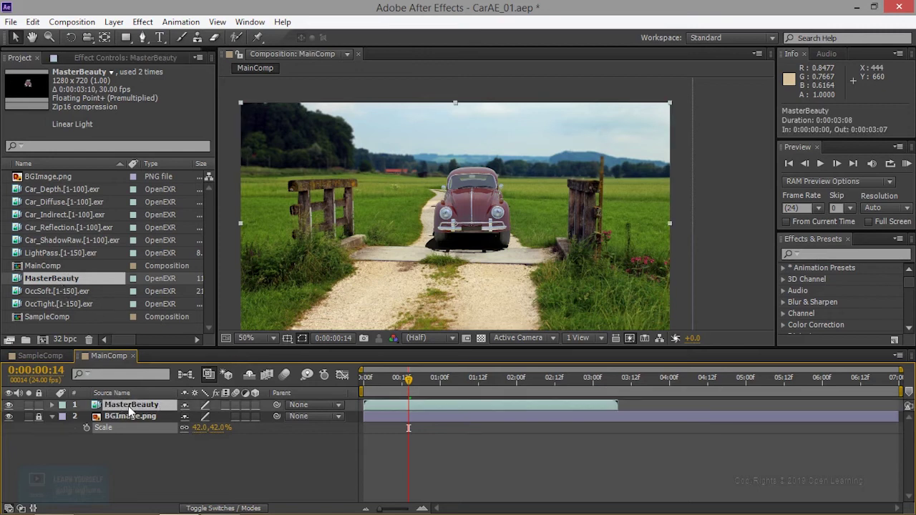
pyautogui.press('Delete')
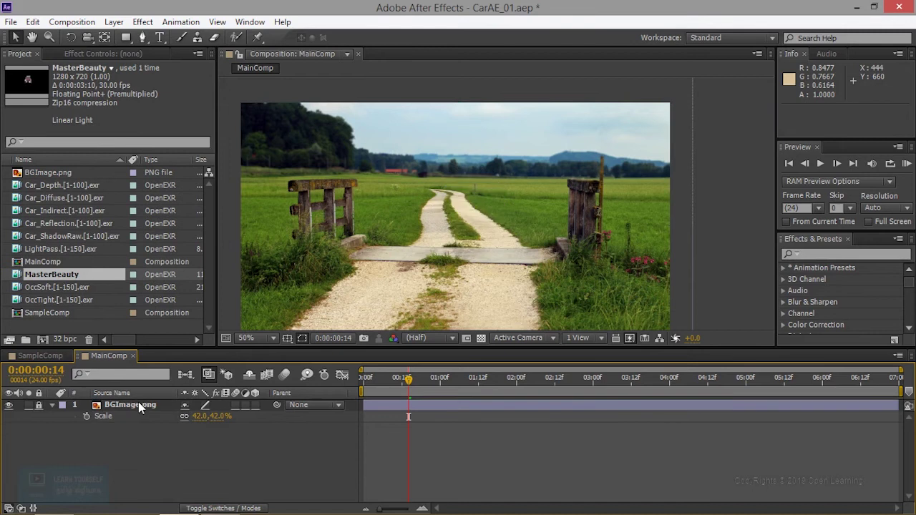
# Add Car_Diffuse.[1-100].exr above BGImage.png and scrub to frame 0:00:01:04 to check it
pyautogui.click(68, 201)
pyautogui.click(77, 405)
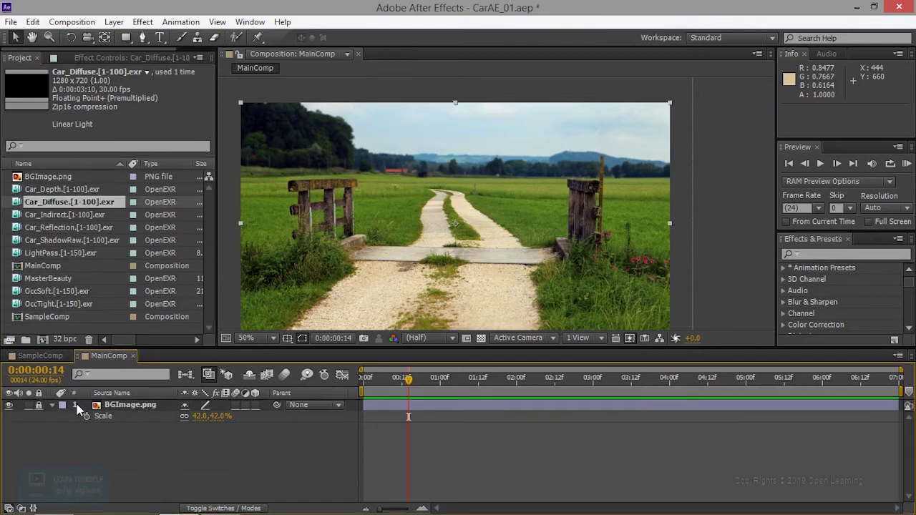
pyautogui.hotkey('ctrl', '/')
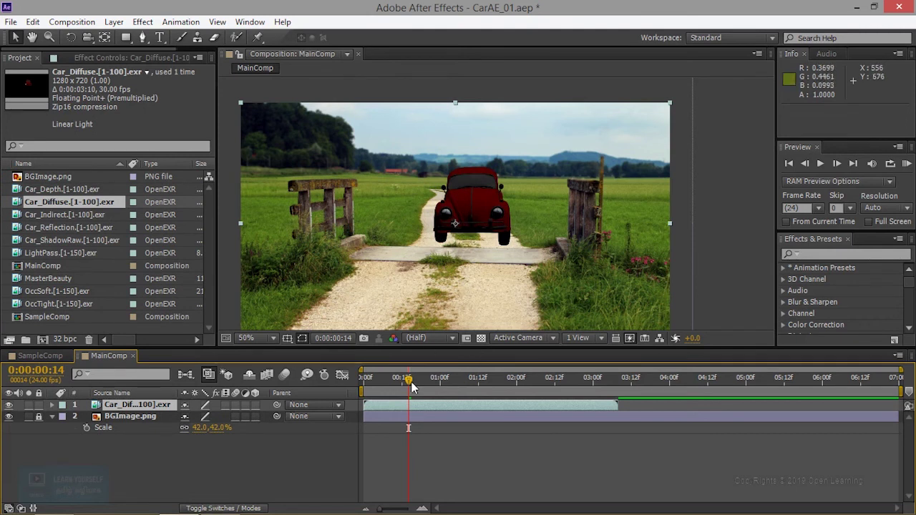
pyautogui.moveTo(411, 387); pyautogui.dragTo(429, 387)
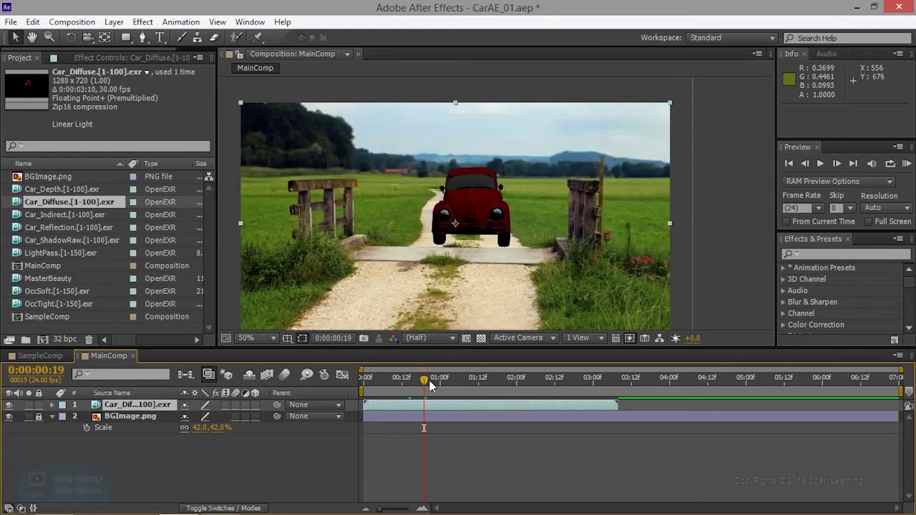
pyautogui.moveTo(429, 386); pyautogui.dragTo(441, 385)
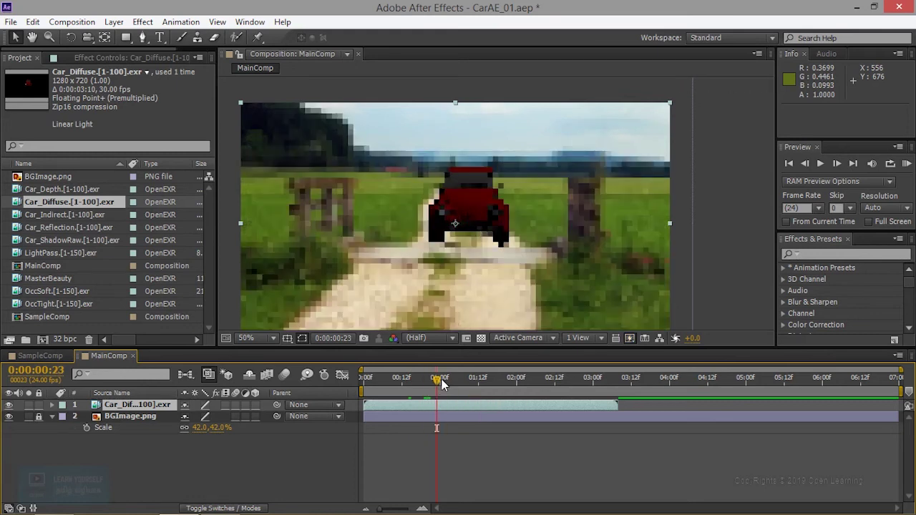
pyautogui.moveTo(441, 384); pyautogui.dragTo(452, 384)
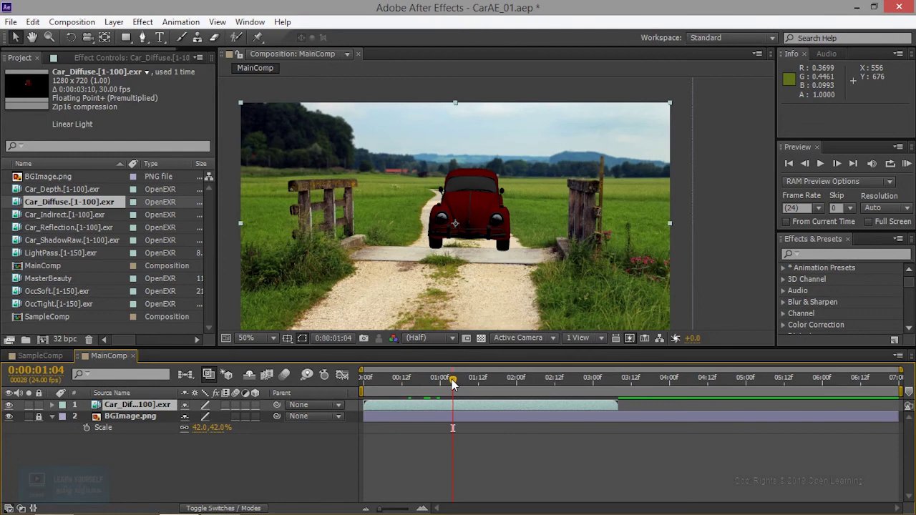